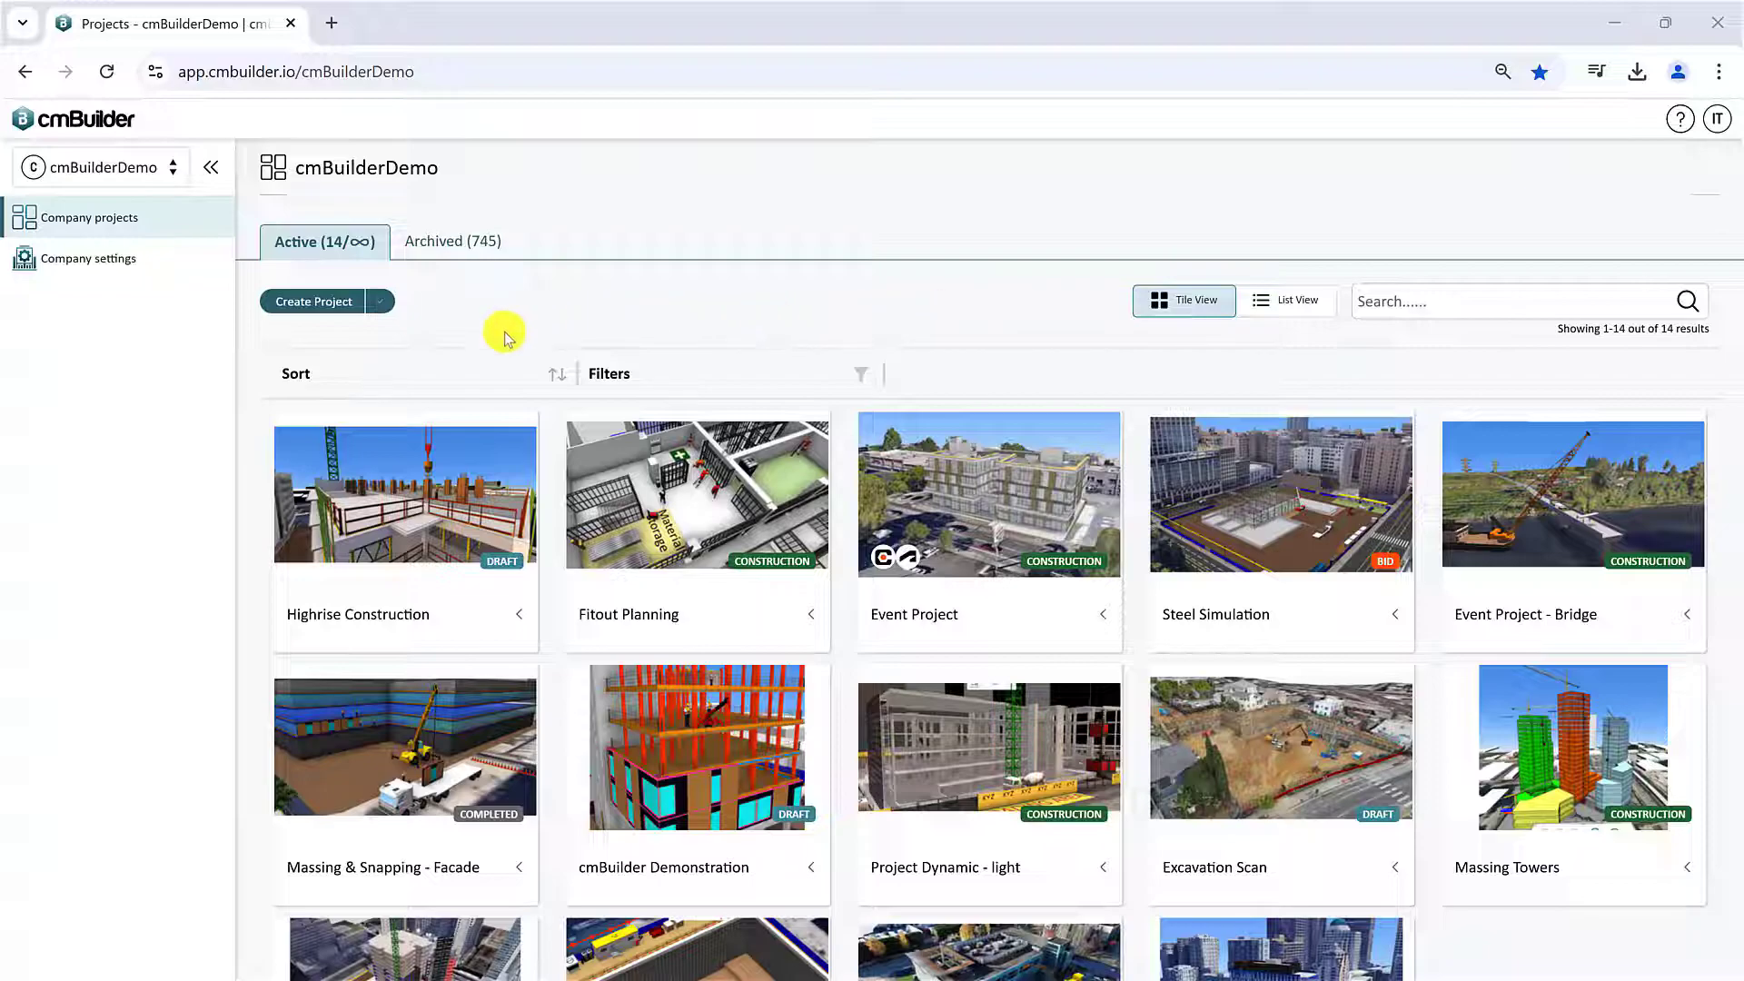
- Create an Org-wide project 'Tutorial Project' with Planning status and continue to 3D map setup
{"action": "left_click", "coordinate": [331, 309]}
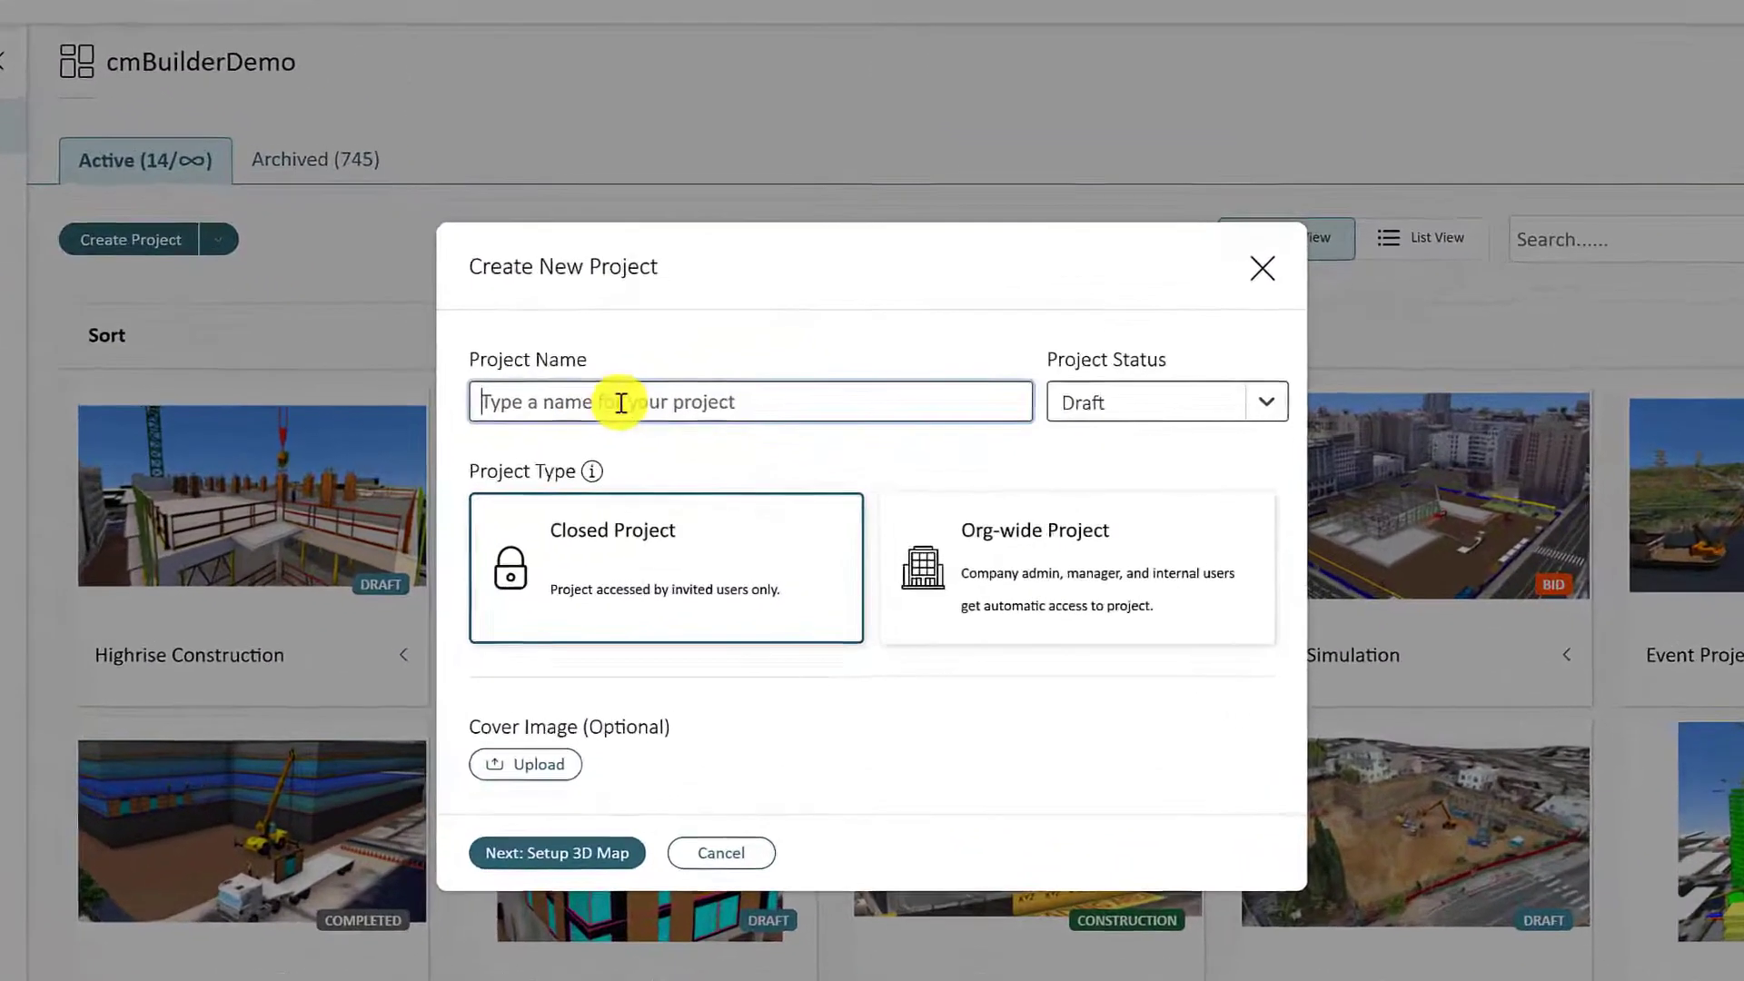
{"action": "type", "text": "Tutorial Project"}
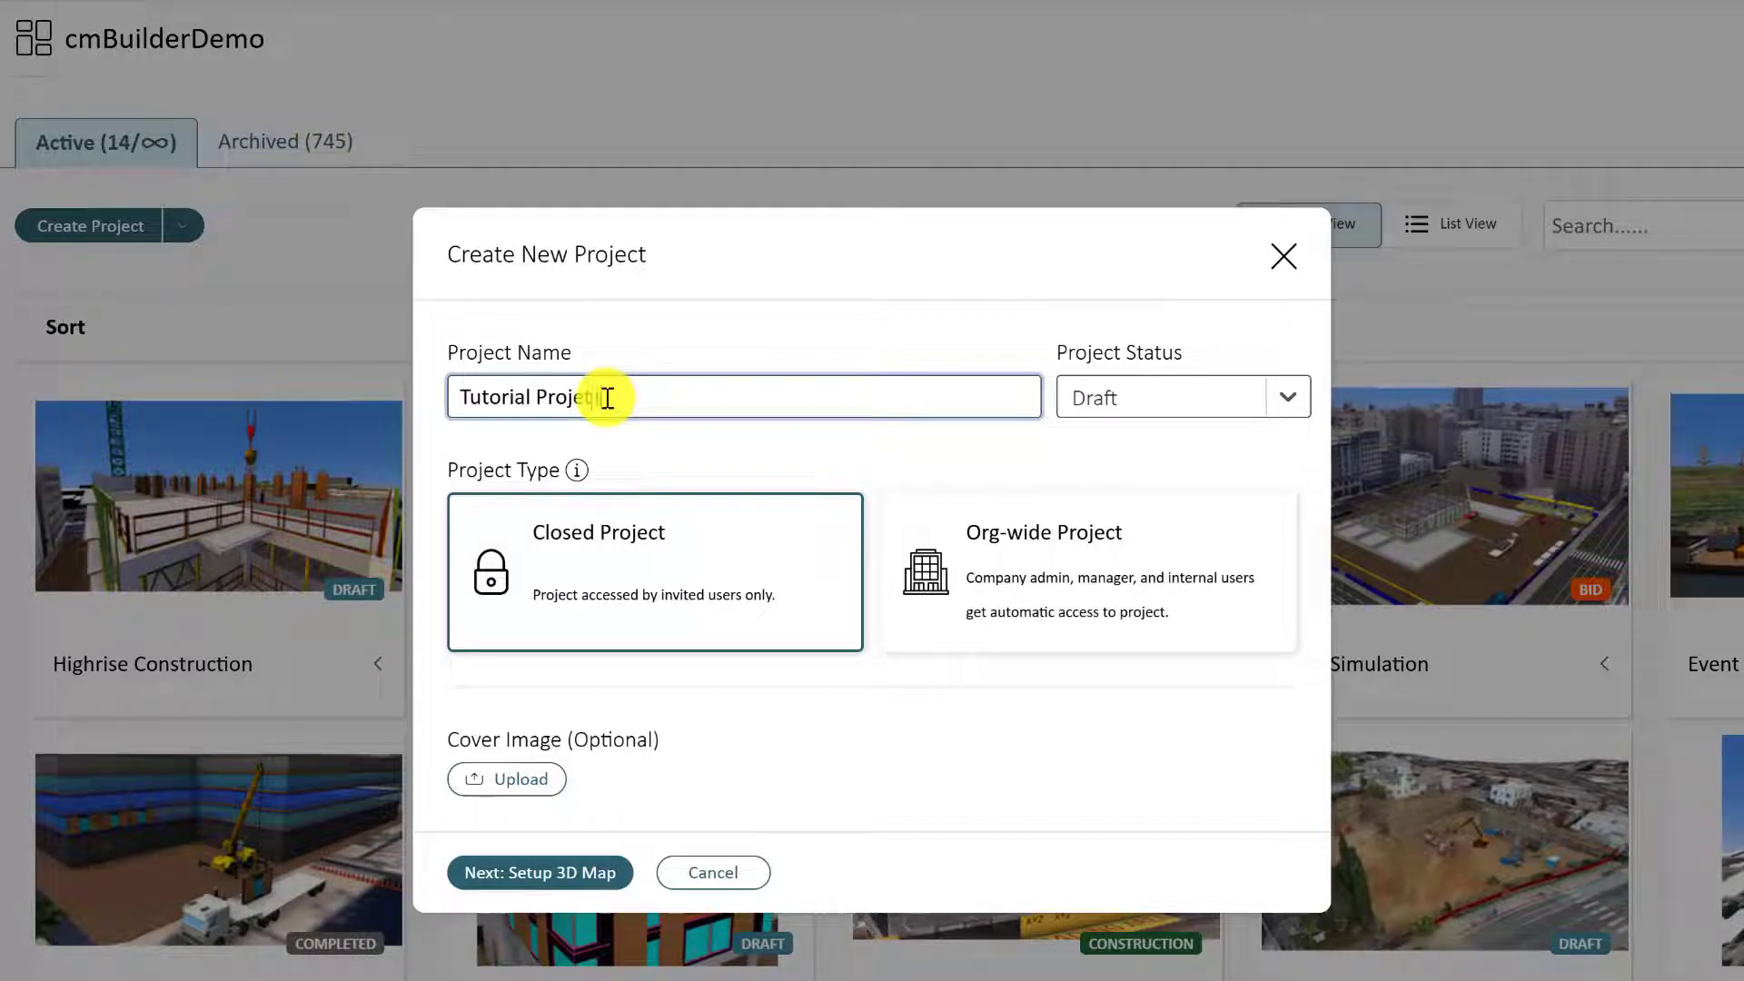
{"action": "left_click", "coordinate": [1284, 396]}
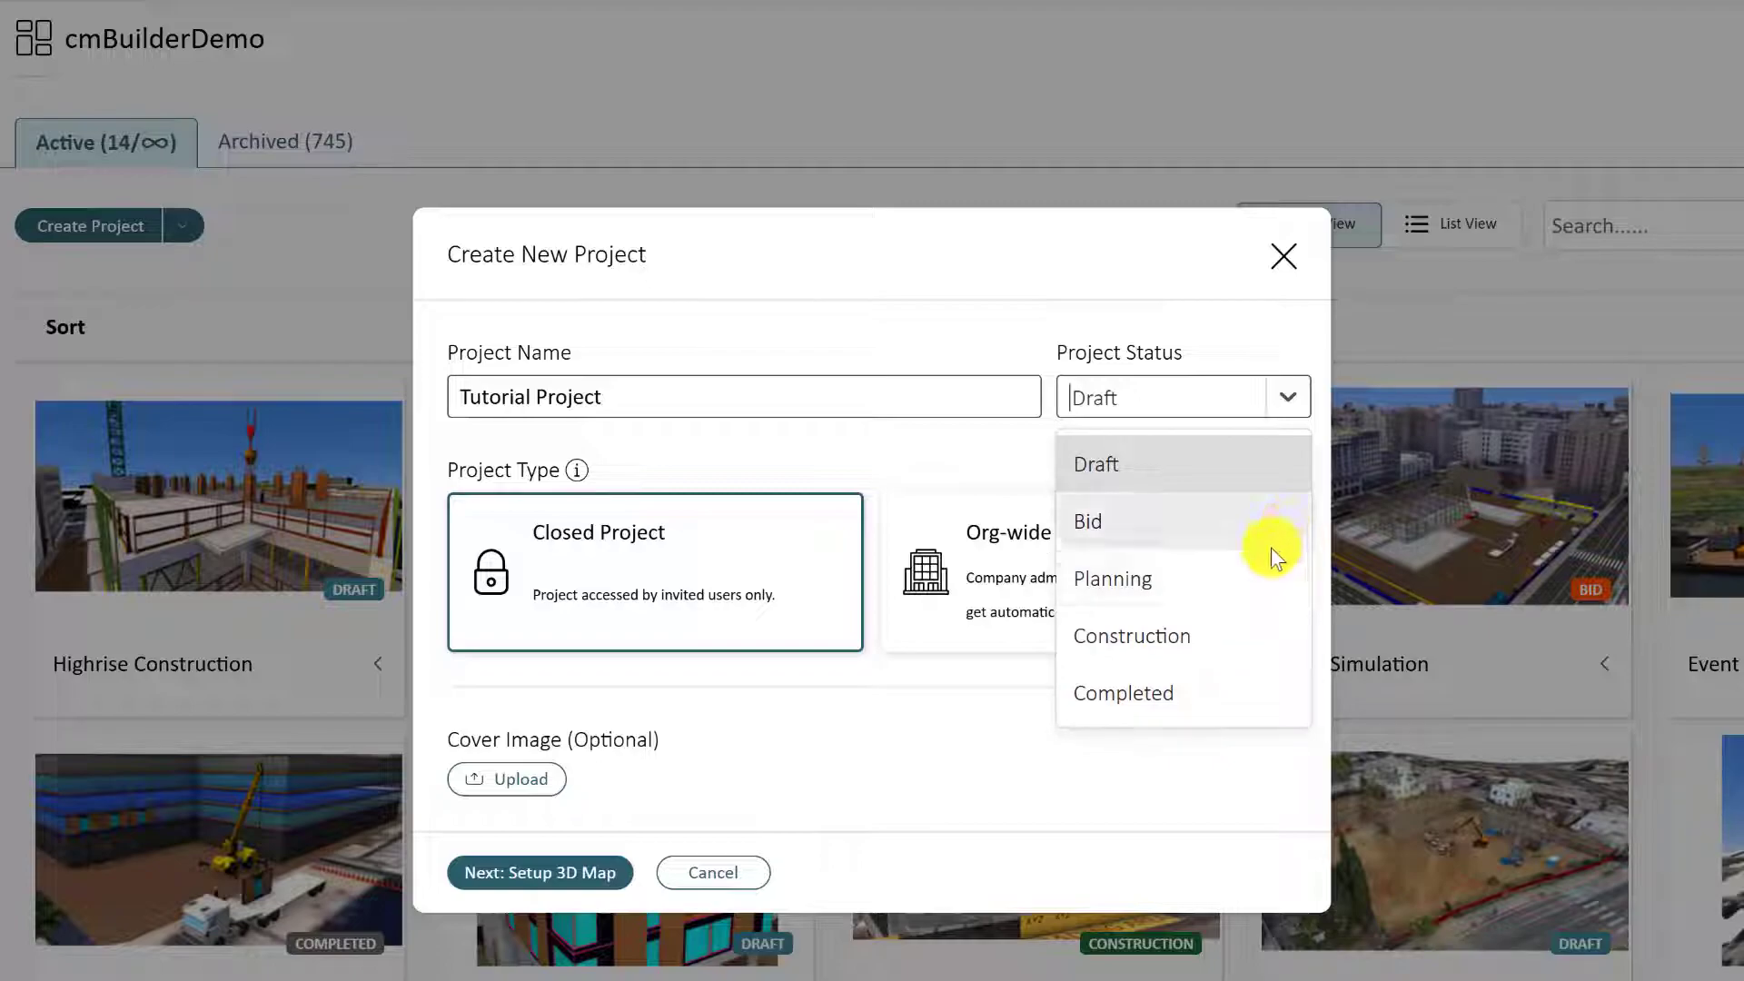
{"action": "left_click", "coordinate": [1257, 581]}
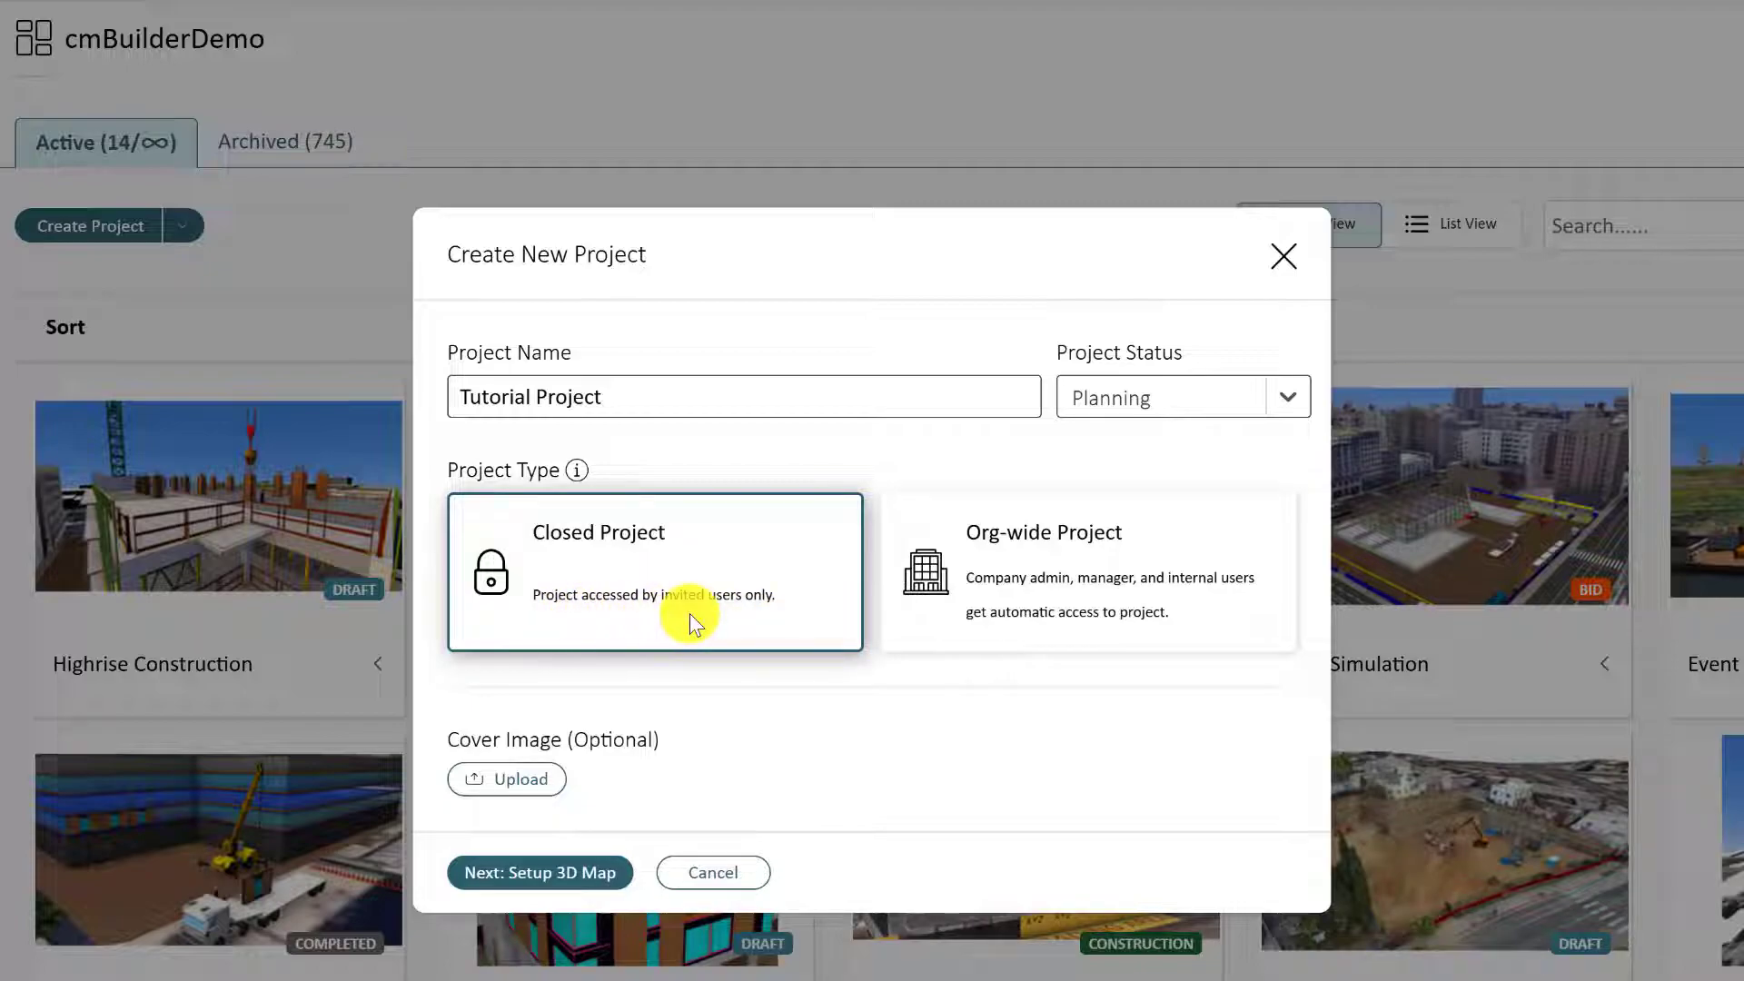
{"action": "left_click", "coordinate": [1153, 613]}
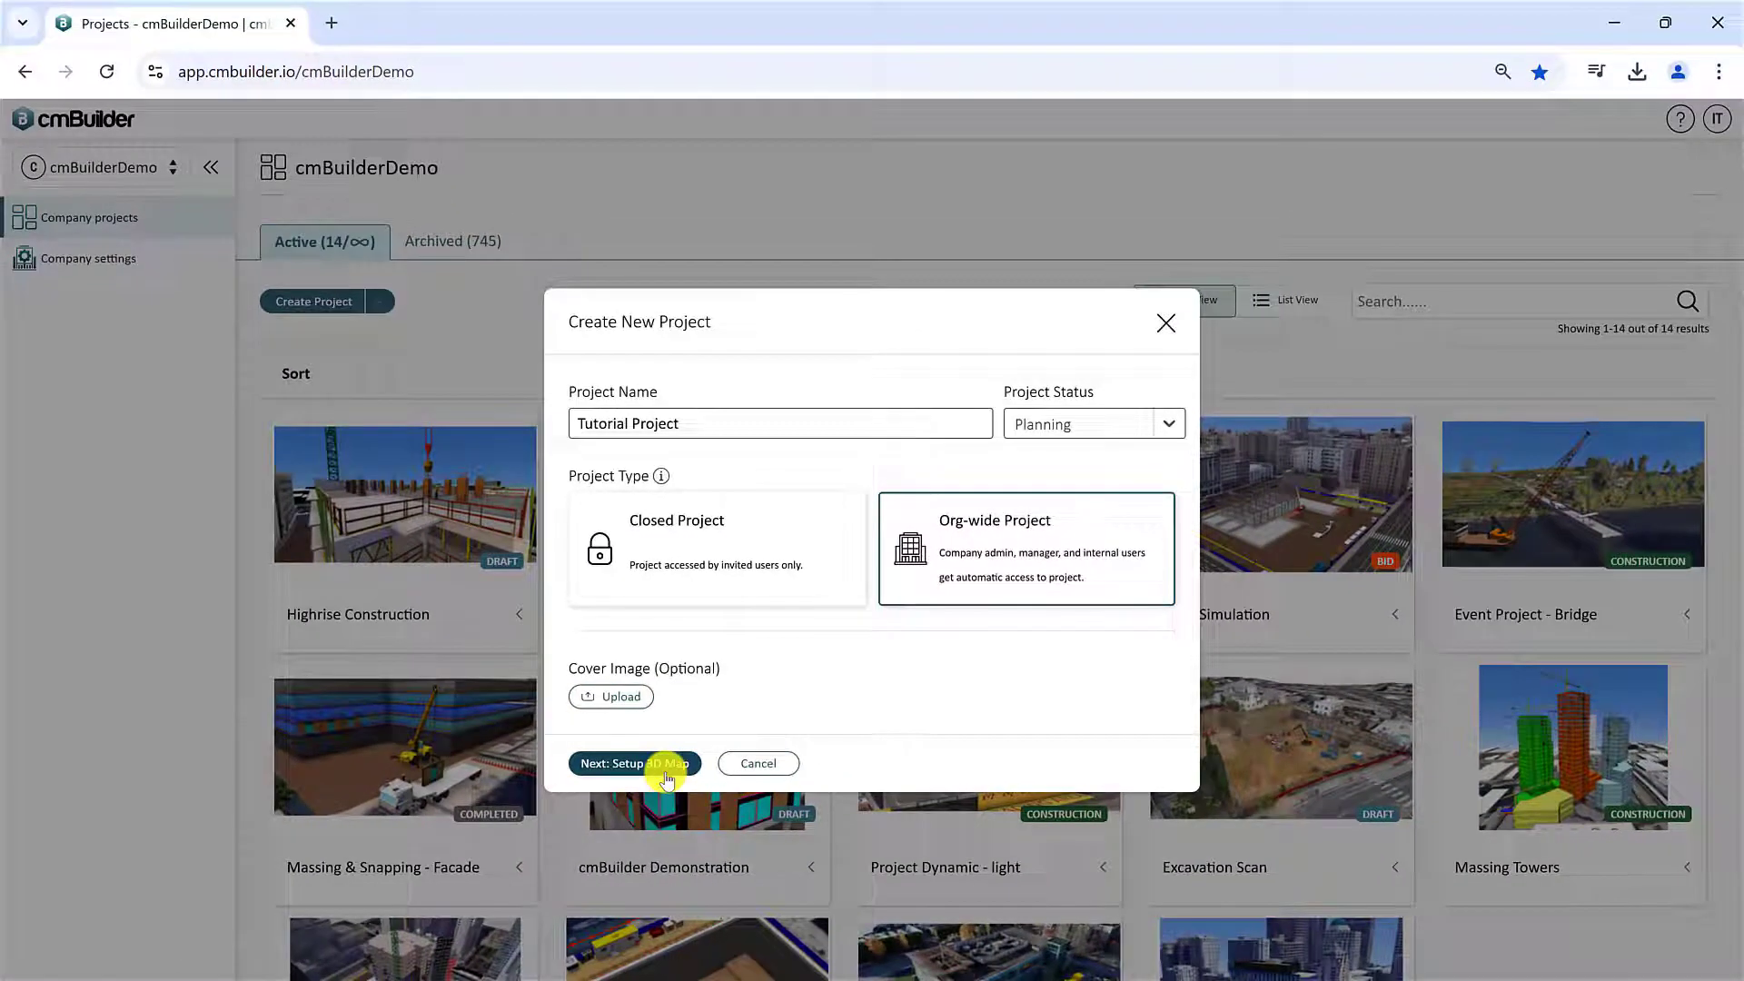
{"action": "left_click", "coordinate": [635, 764]}
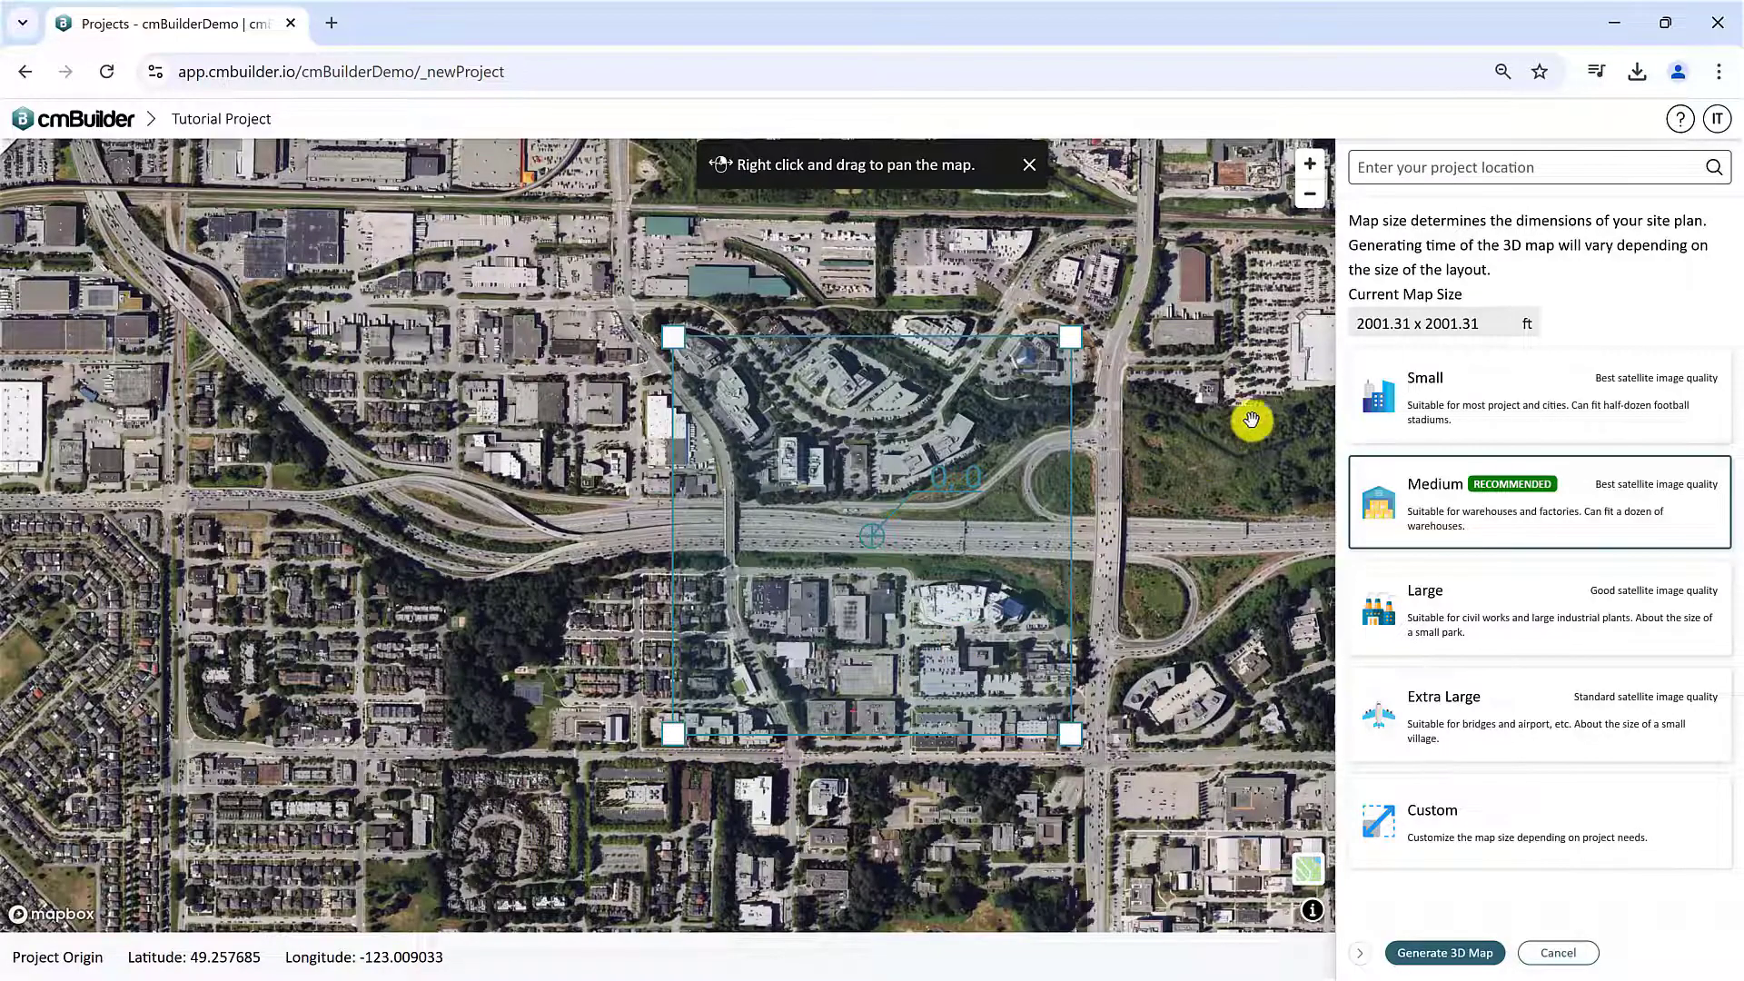
- Set the project location to 1123 Post Ave, Seattle, WA 98101, USA
{"action": "left_click", "coordinate": [1414, 169]}
{"action": "type", "text": "11"}
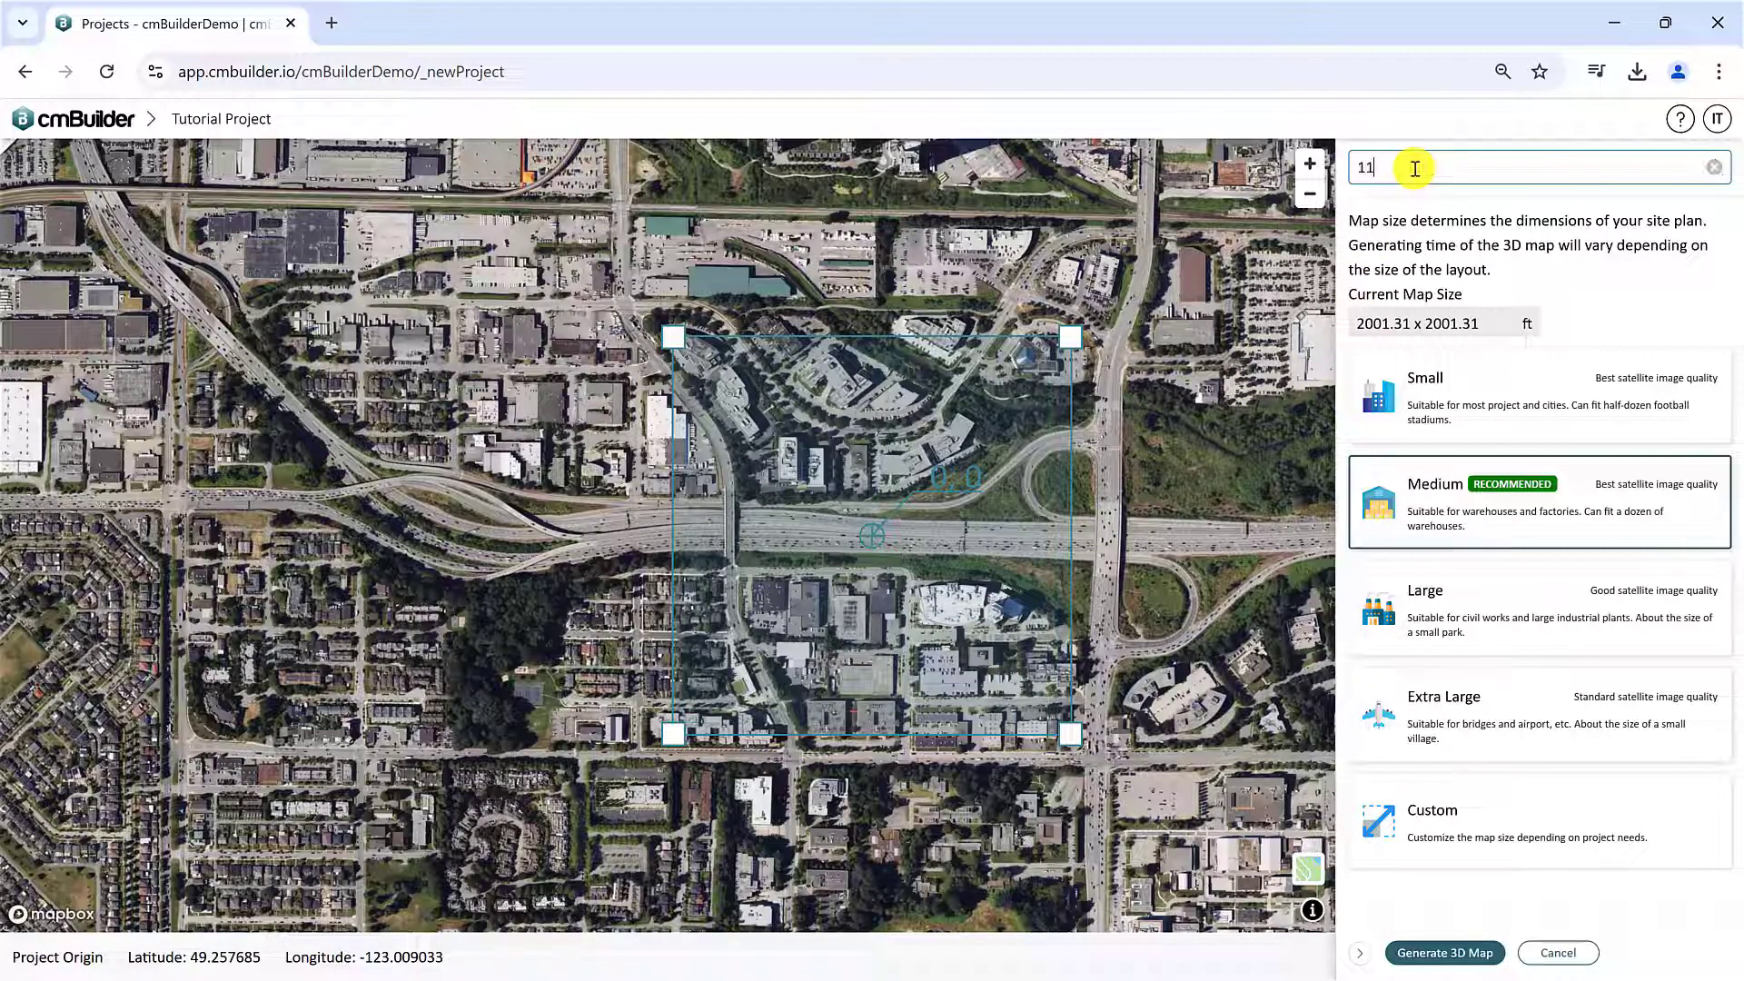
{"action": "type", "text": "23 Post Ave"}
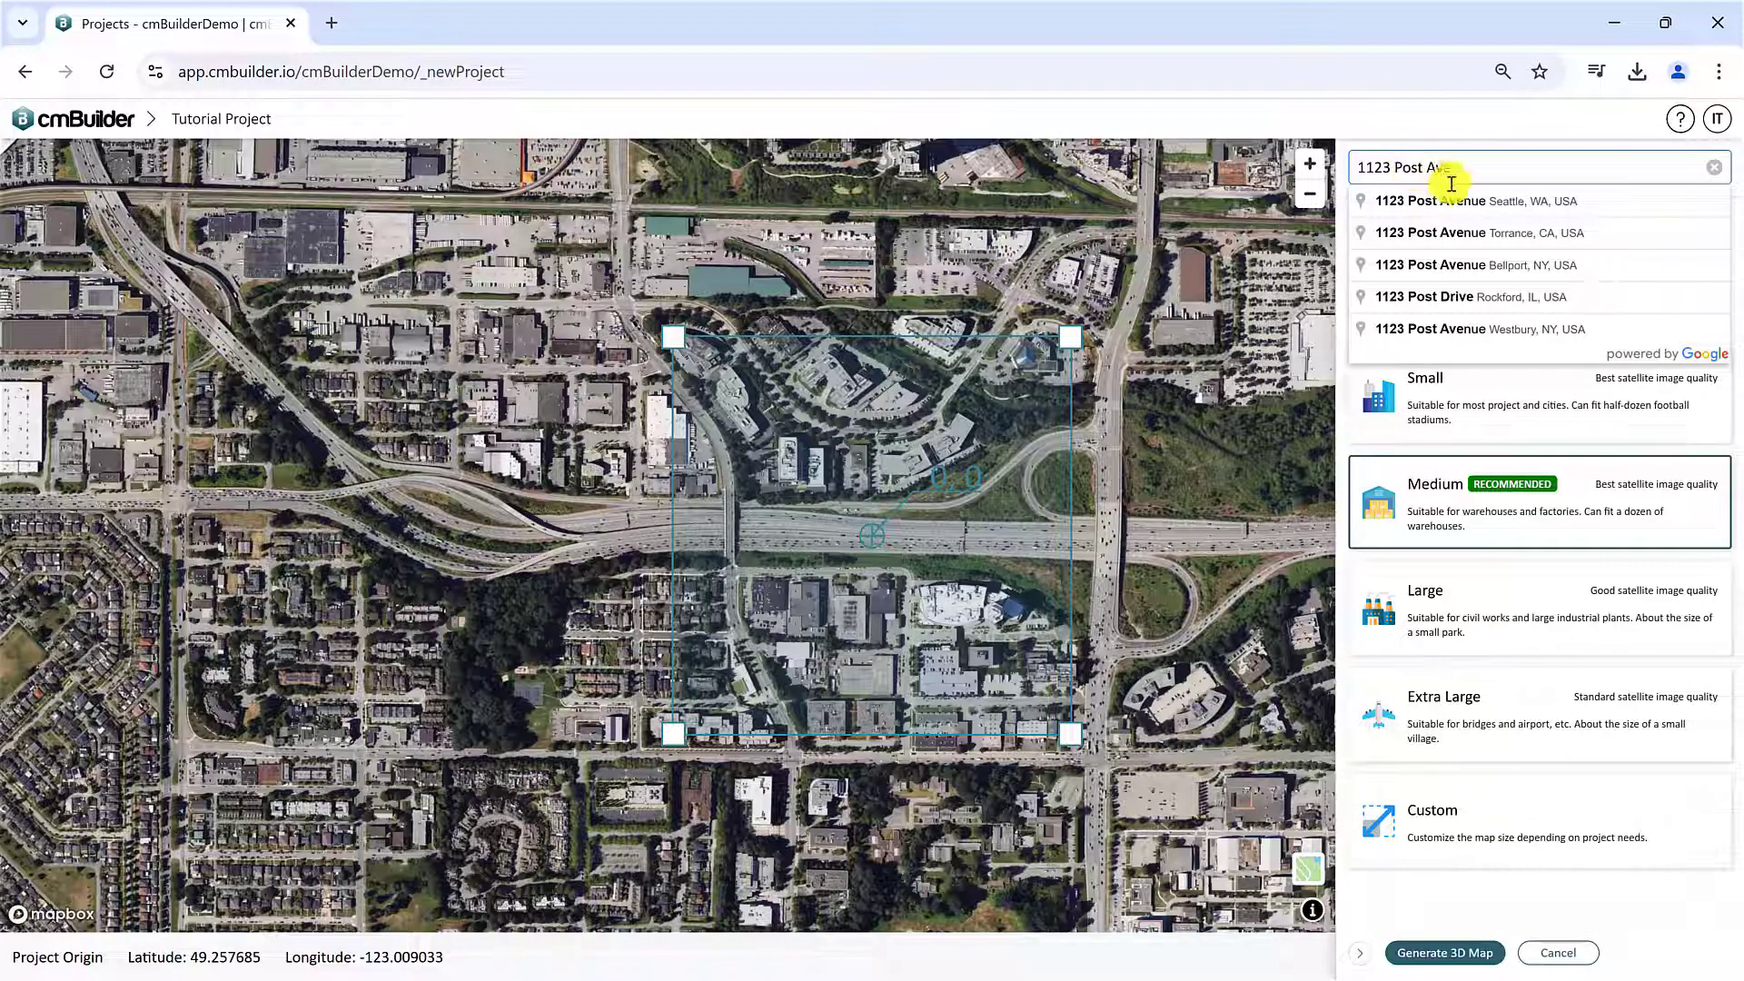
{"action": "left_click", "coordinate": [1467, 200]}
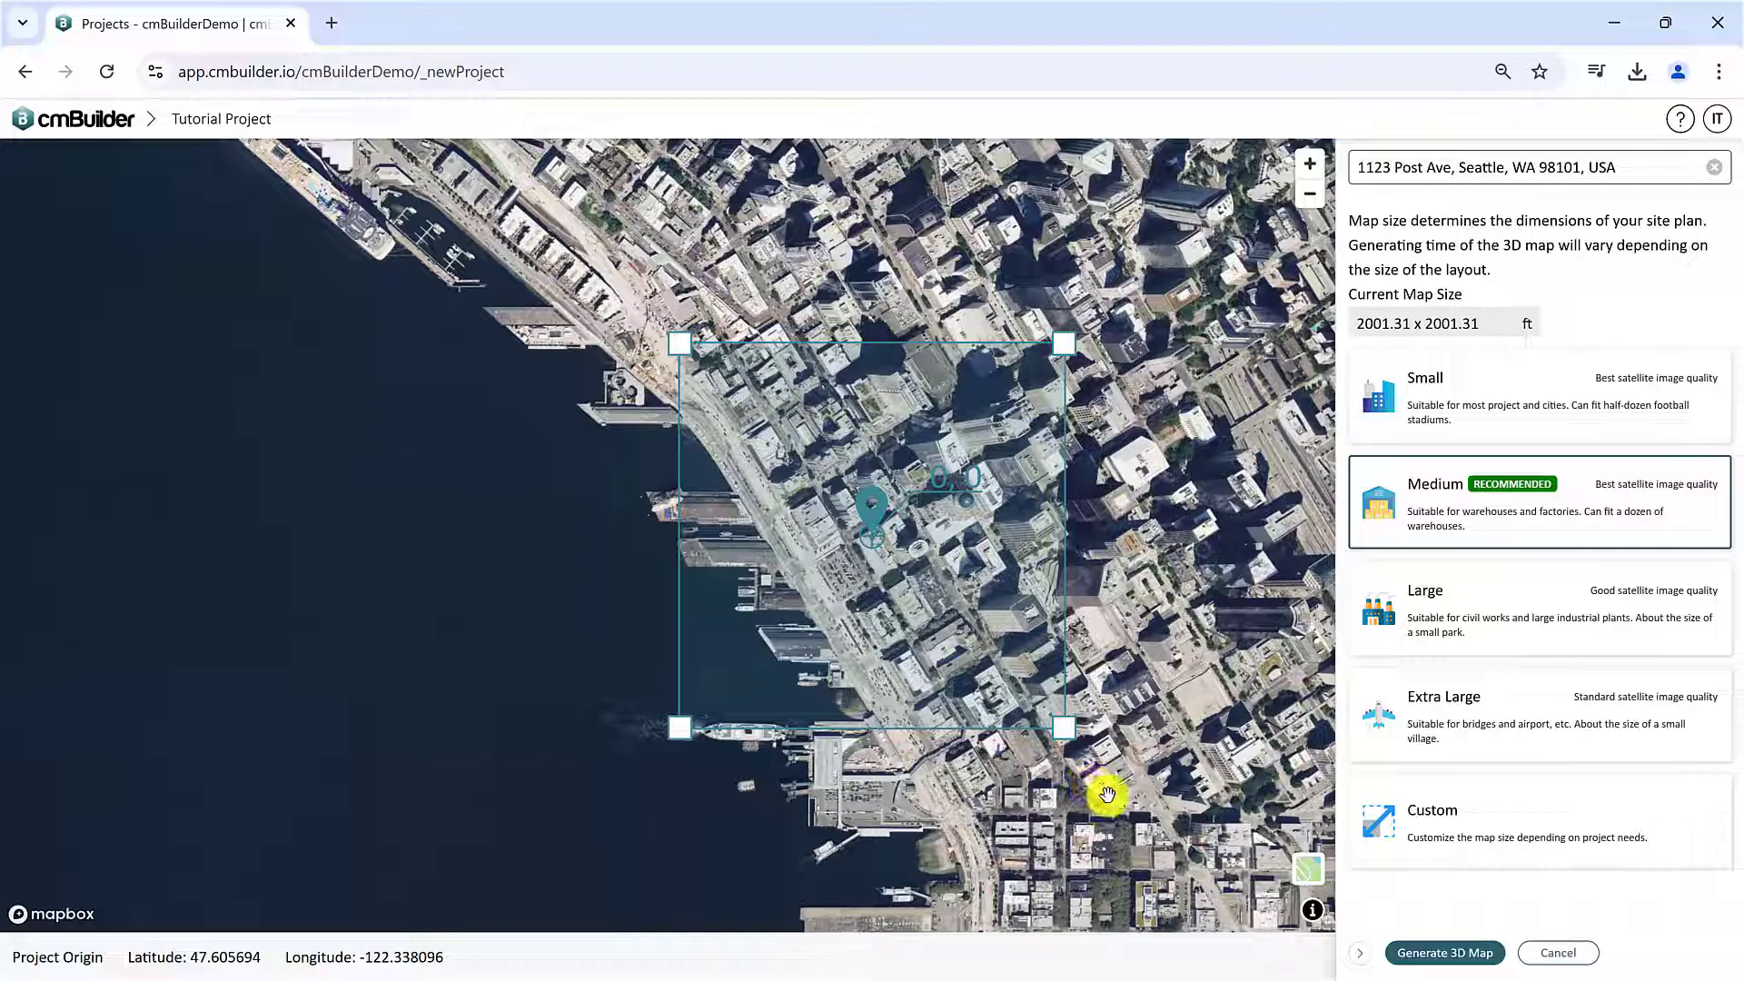
- Compare street and satellite map styles and Large and Extra Large sizes, then choose Medium
{"action": "left_click", "coordinate": [1315, 878]}
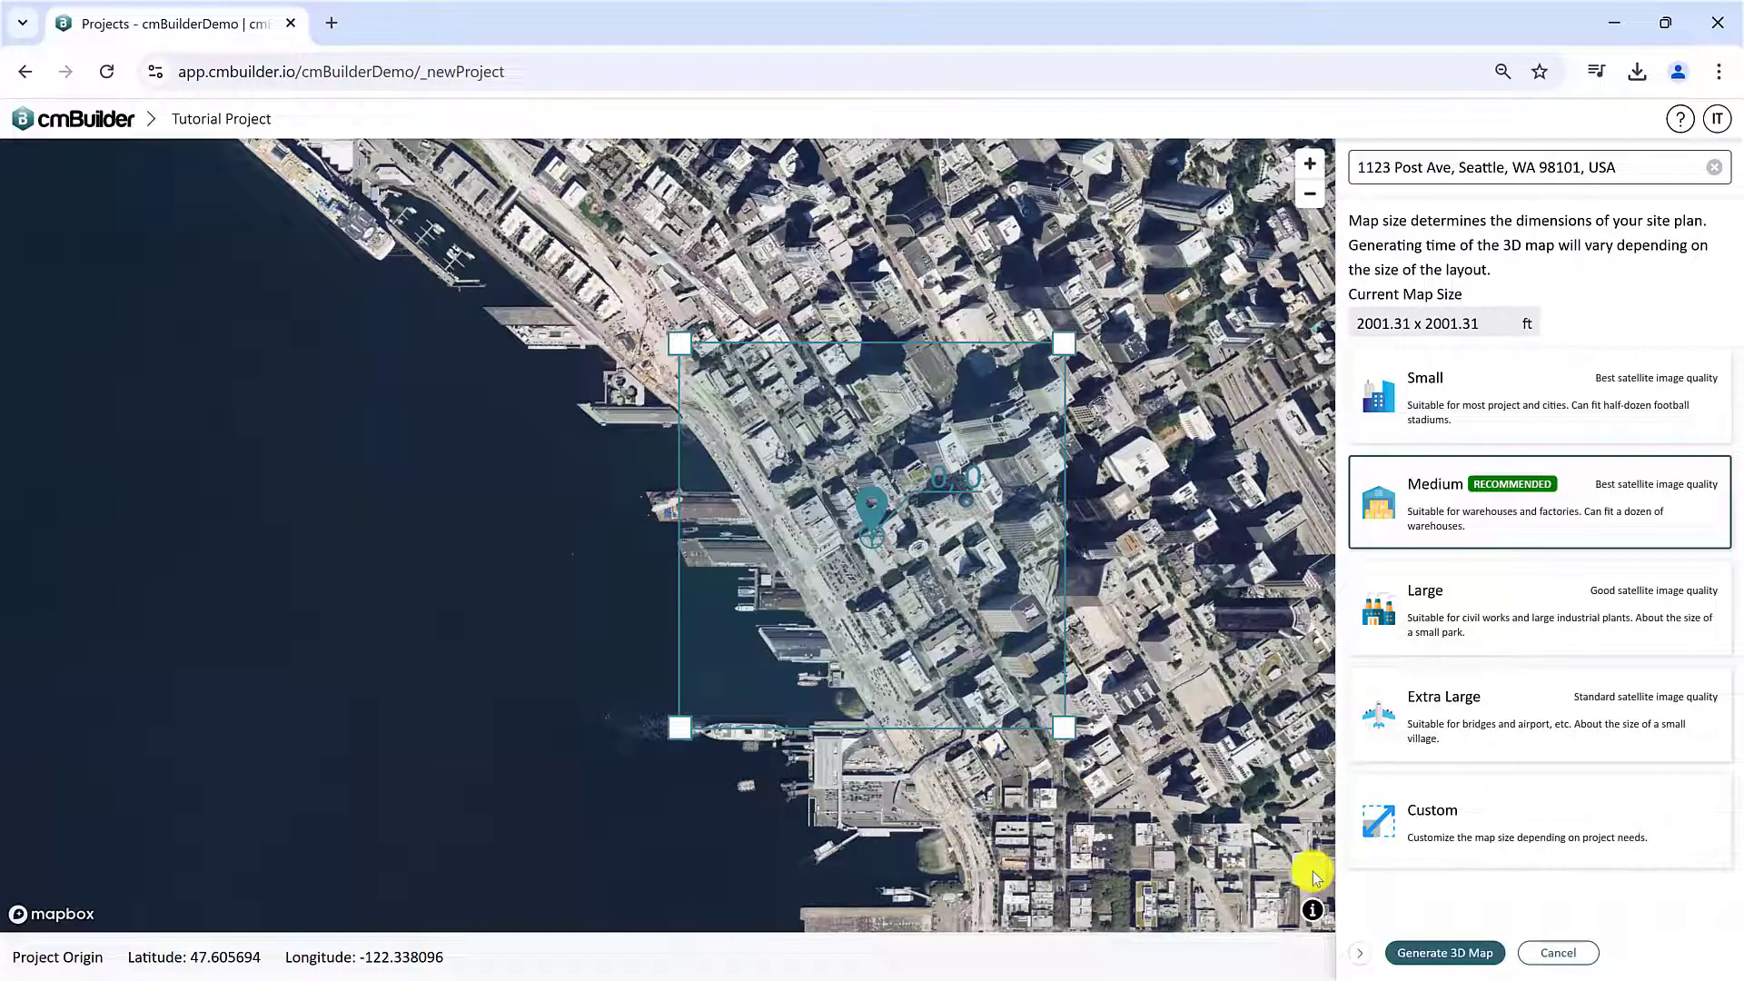
{"action": "left_click", "coordinate": [1314, 877]}
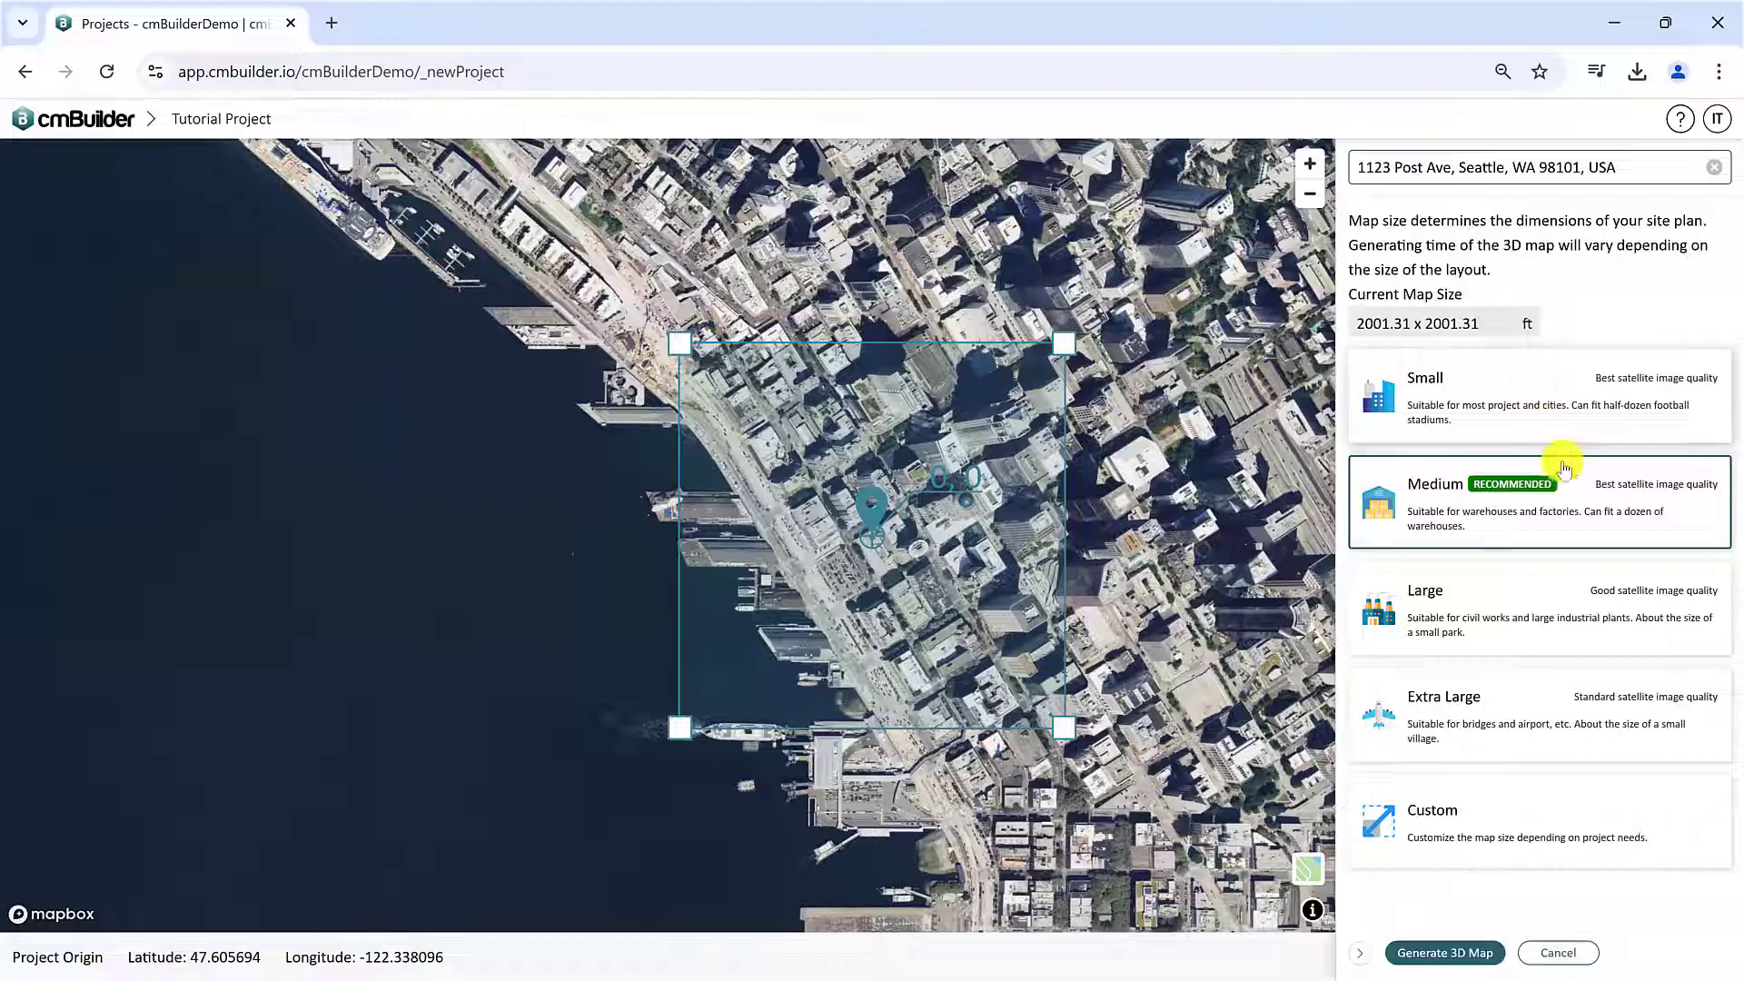
{"action": "left_click", "coordinate": [1569, 629]}
{"action": "left_click", "coordinate": [1565, 705]}
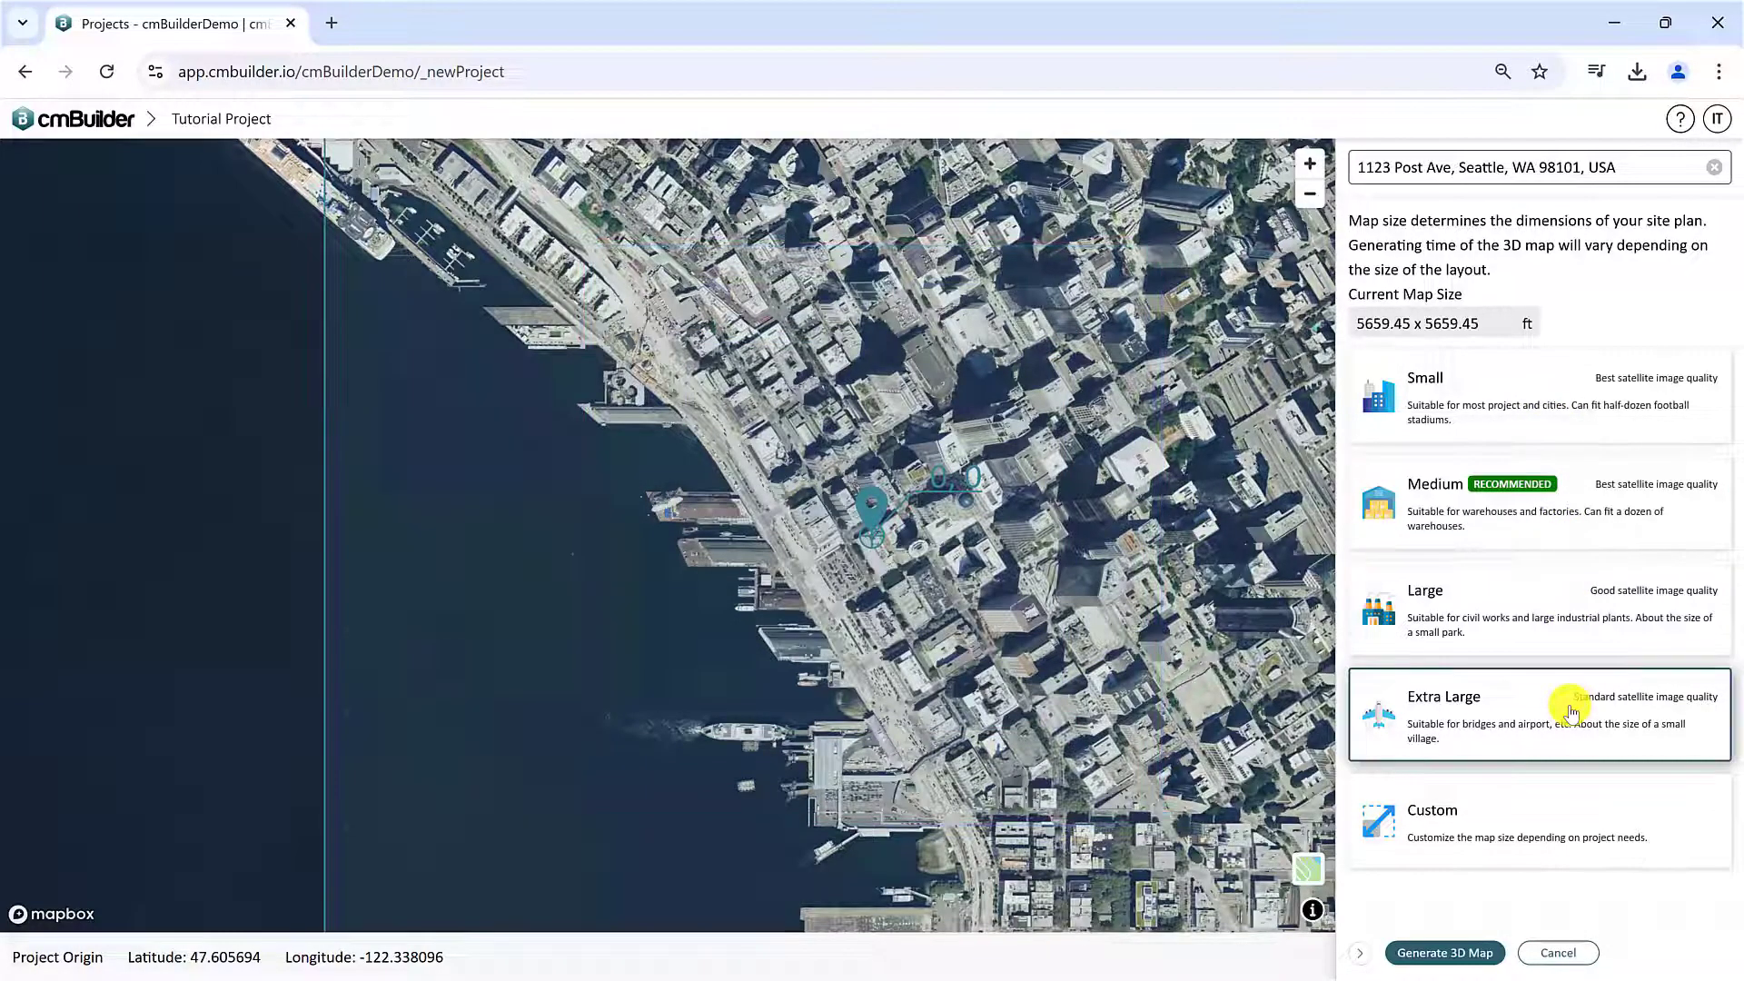
{"action": "left_click", "coordinate": [1554, 608]}
{"action": "left_click", "coordinate": [1548, 516]}
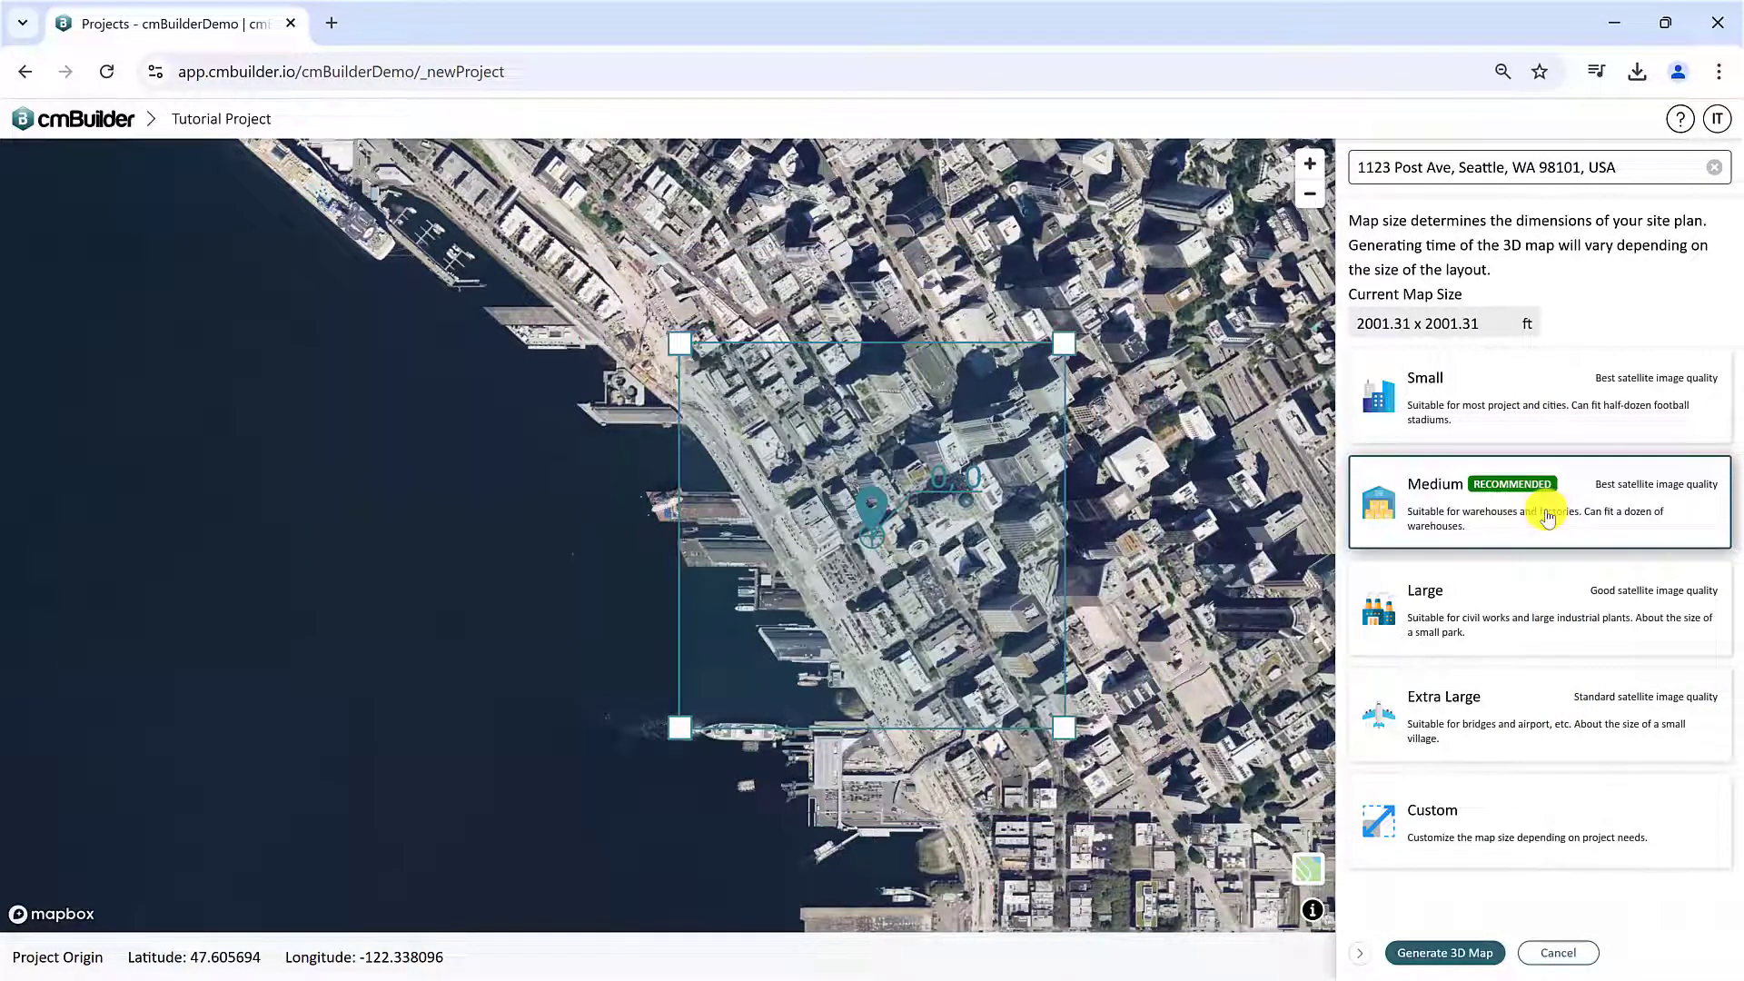
- Reset the site box to Medium, move it over downtown Seattle, and generate the 3D map
{"action": "mouse_move", "coordinate": [675, 731]}
{"action": "left_mouse_down"}
{"action": "mouse_move", "coordinate": [615, 779]}
{"action": "mouse_move", "coordinate": [665, 743]}
{"action": "left_mouse_up"}
{"action": "left_click_drag", "start_coordinate": [1087, 750], "coordinate": [1129, 740]}
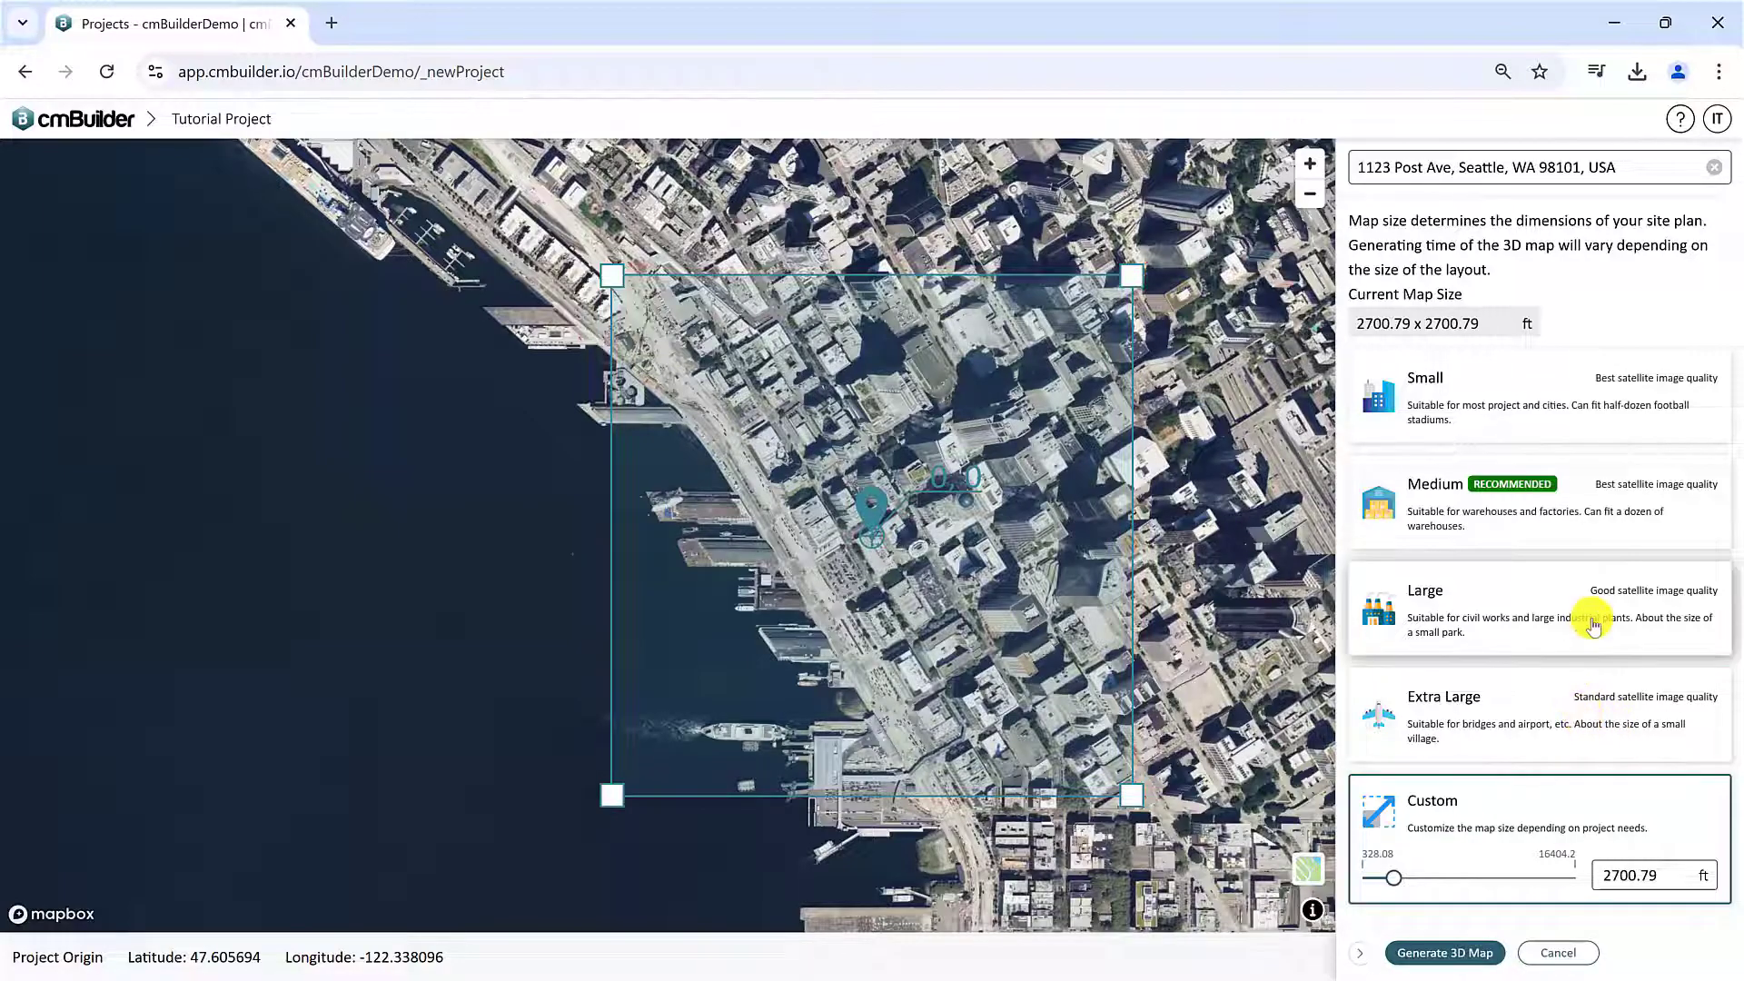
{"action": "left_click", "coordinate": [1578, 506]}
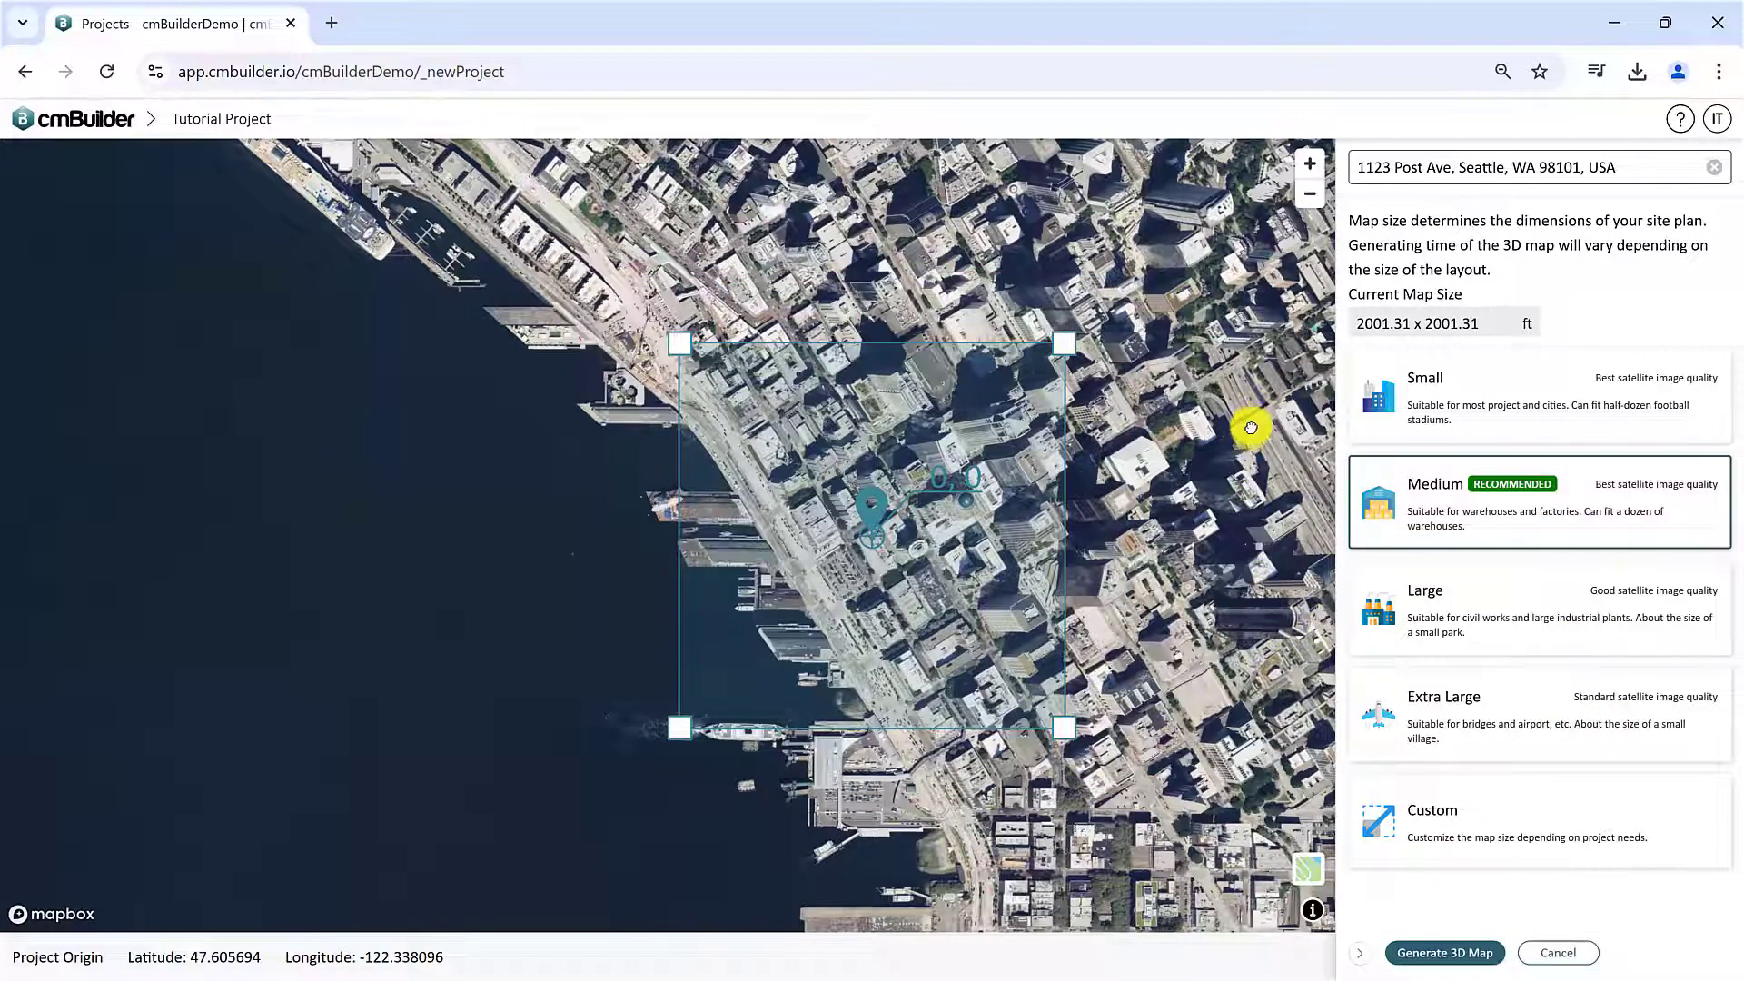
{"action": "left_click_drag", "start_coordinate": [1251, 428], "coordinate": [1105, 589]}
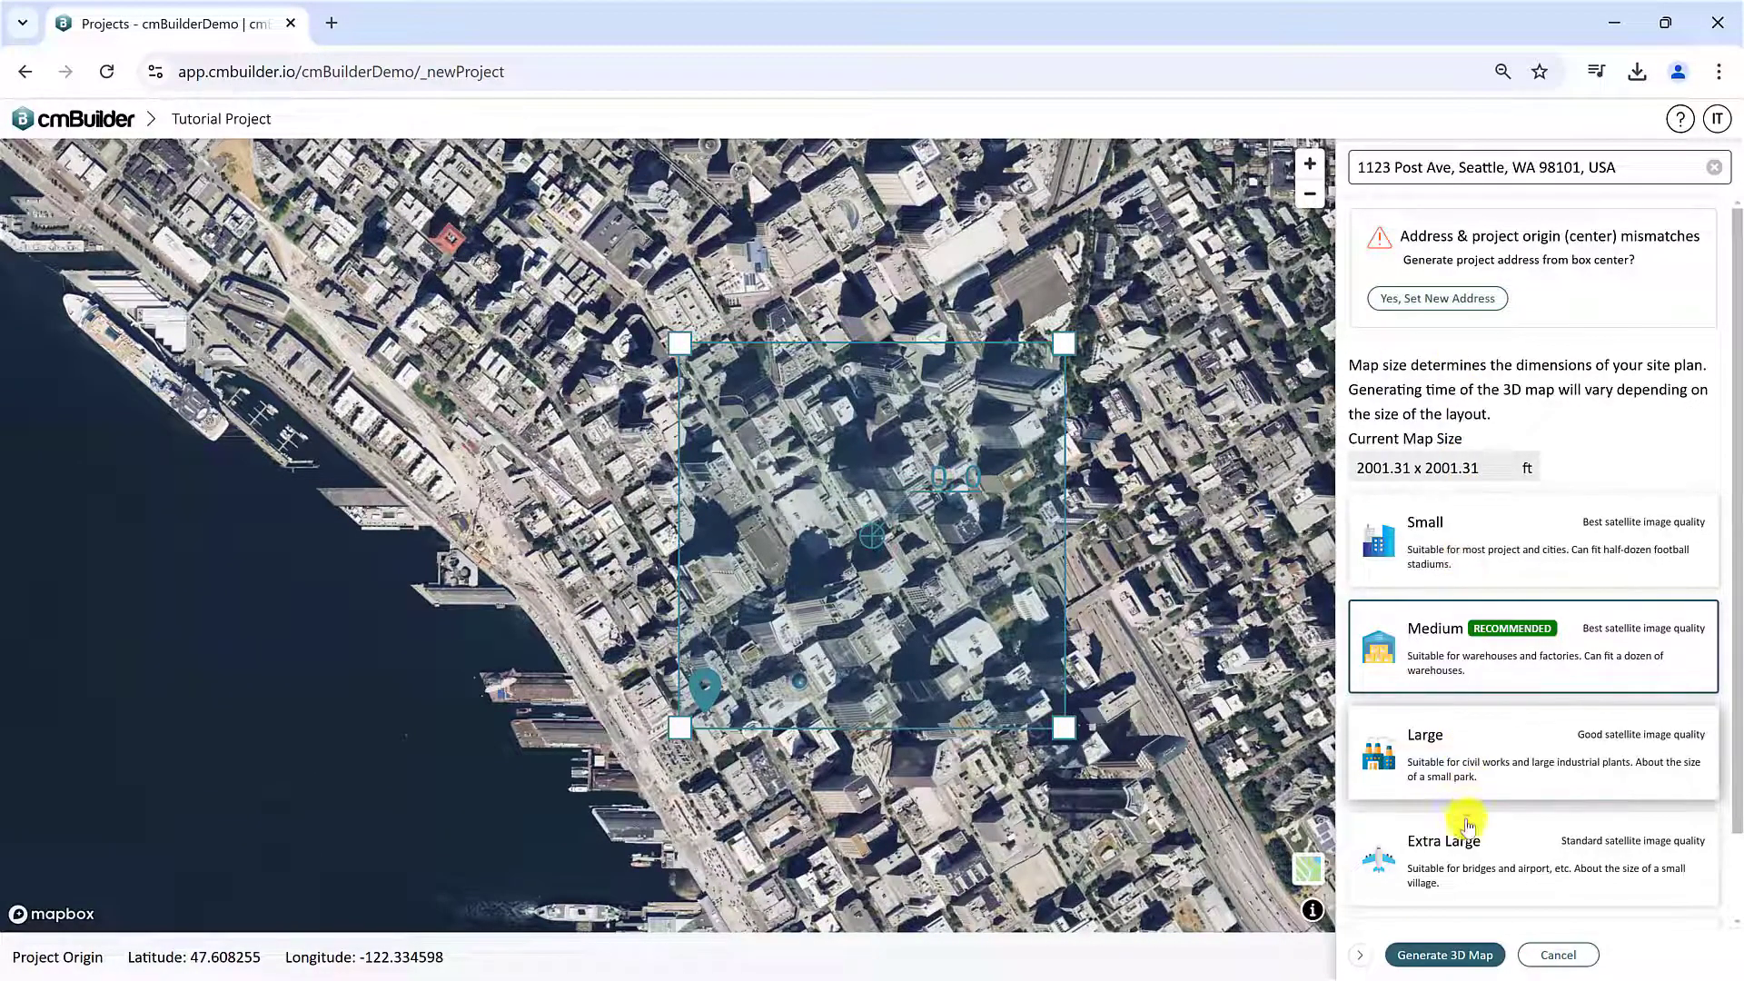
{"action": "left_click", "coordinate": [1447, 955]}
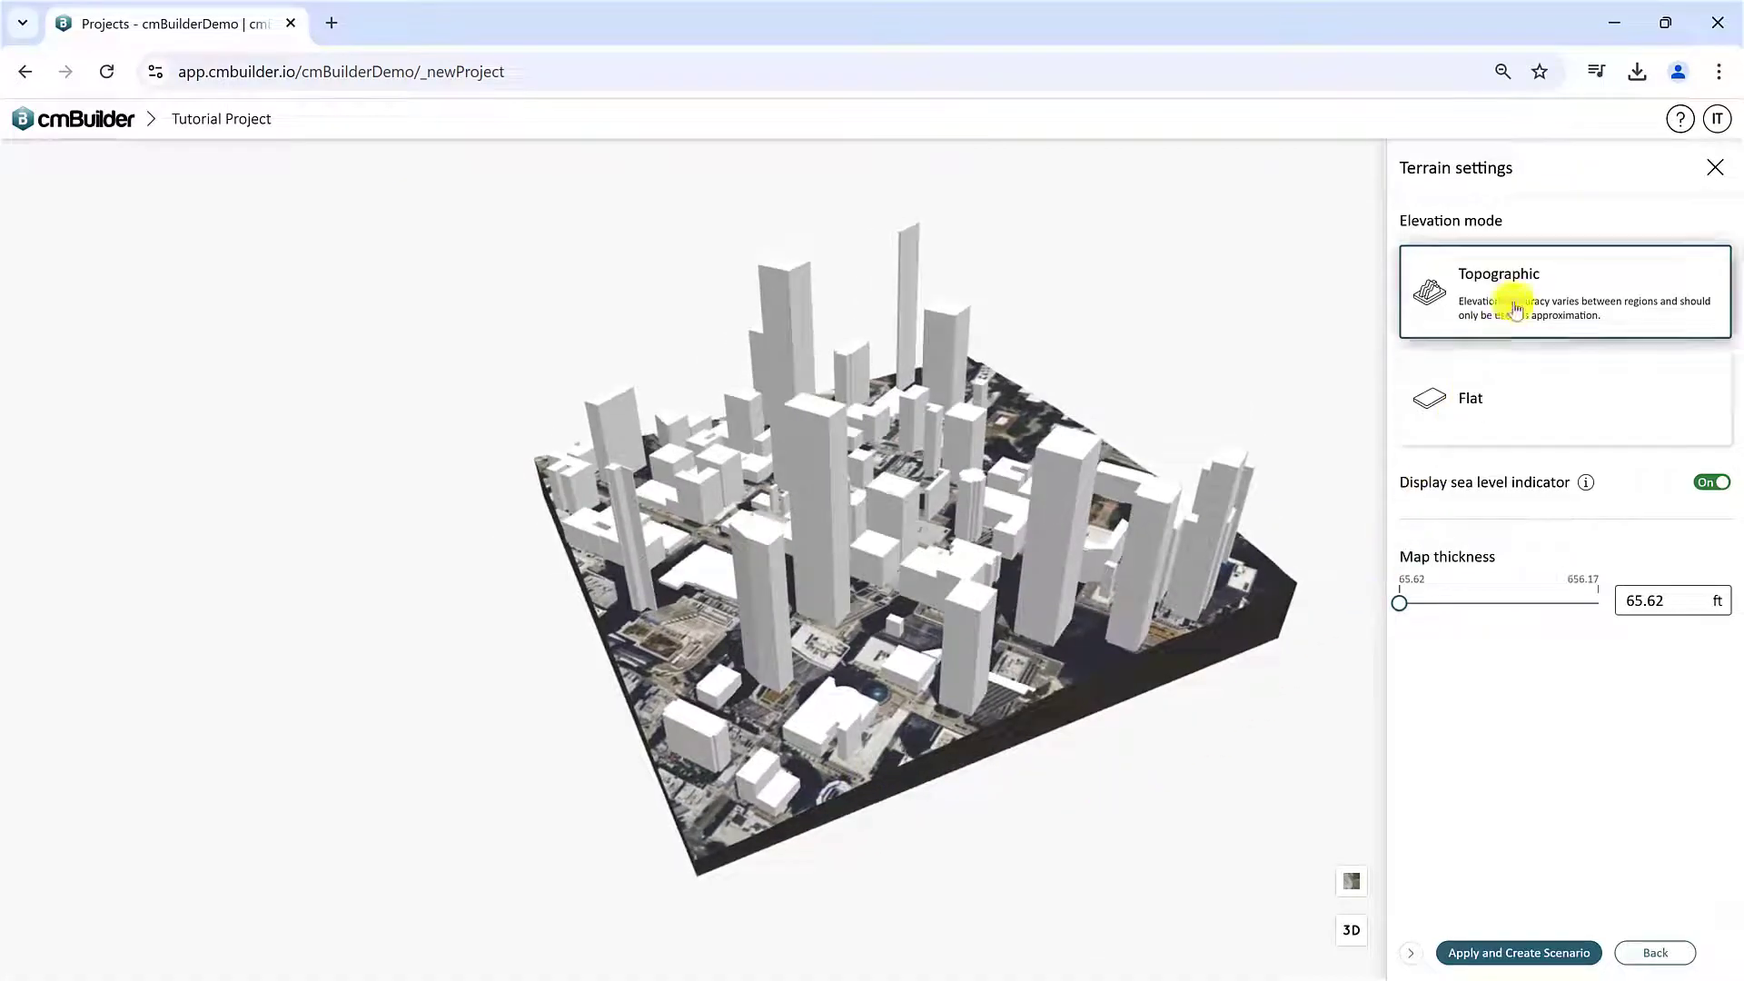
- Compare flat and topographic terrain, keep Topographic, and apply it to create Scenario 1
{"action": "left_click", "coordinate": [1583, 378]}
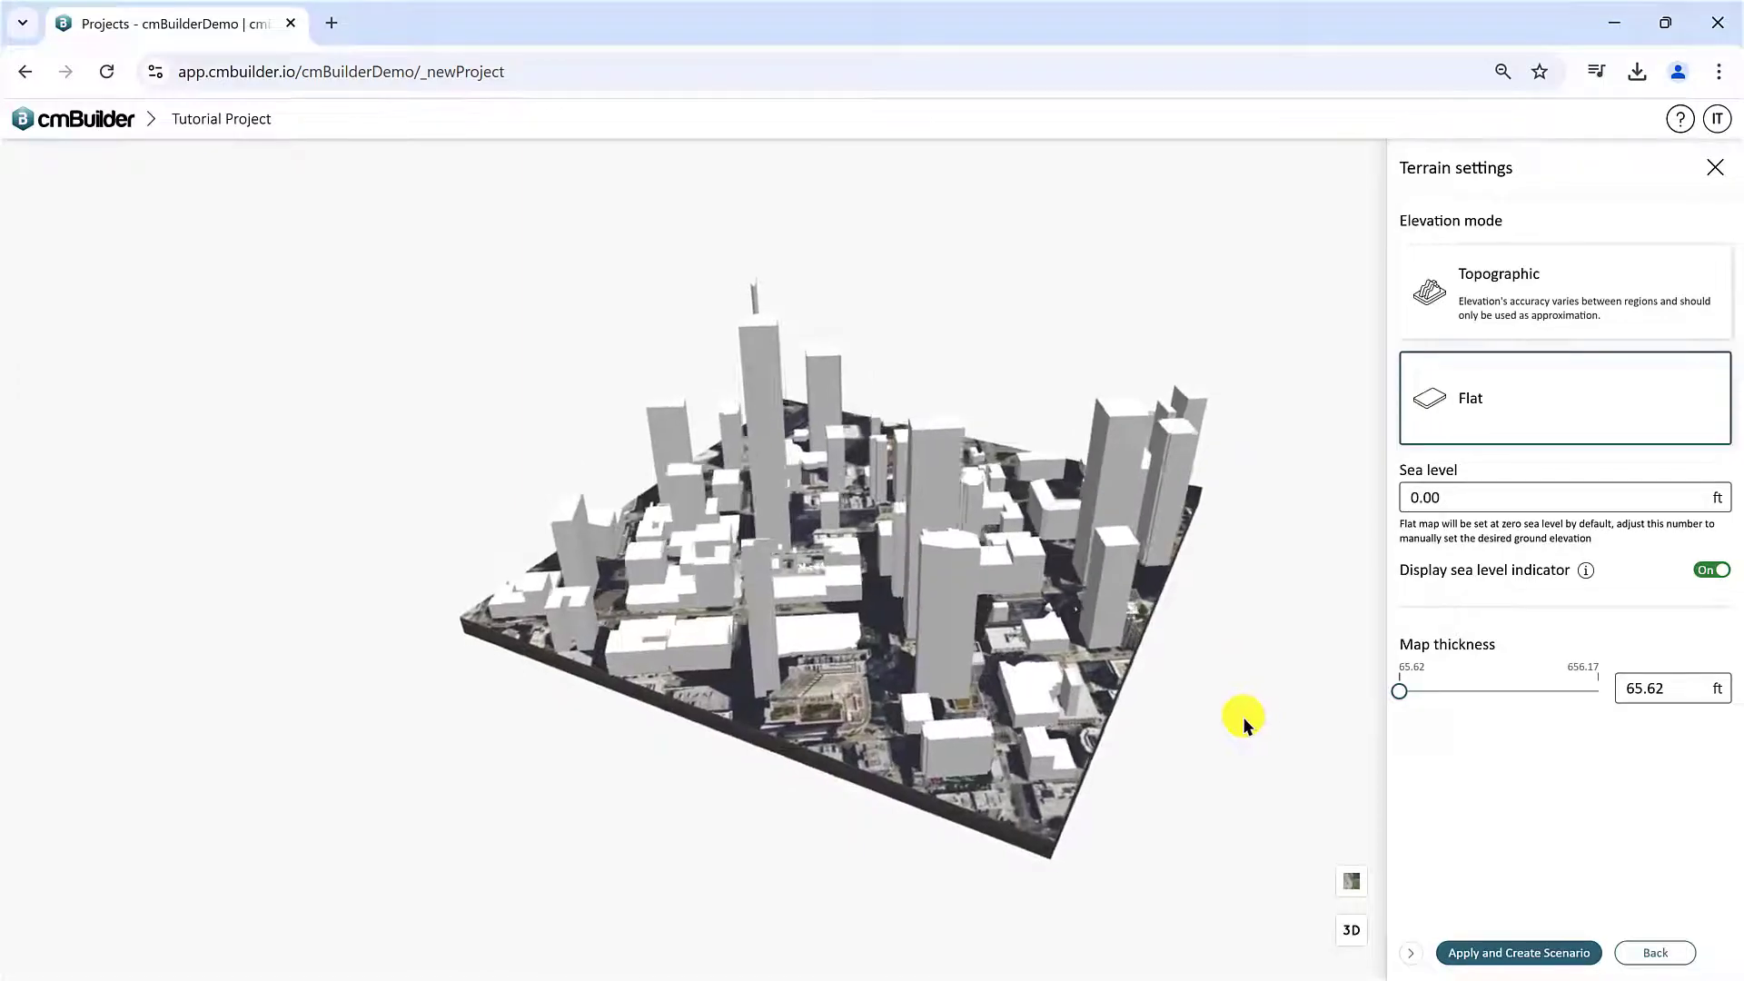
{"action": "left_click", "coordinate": [1491, 294]}
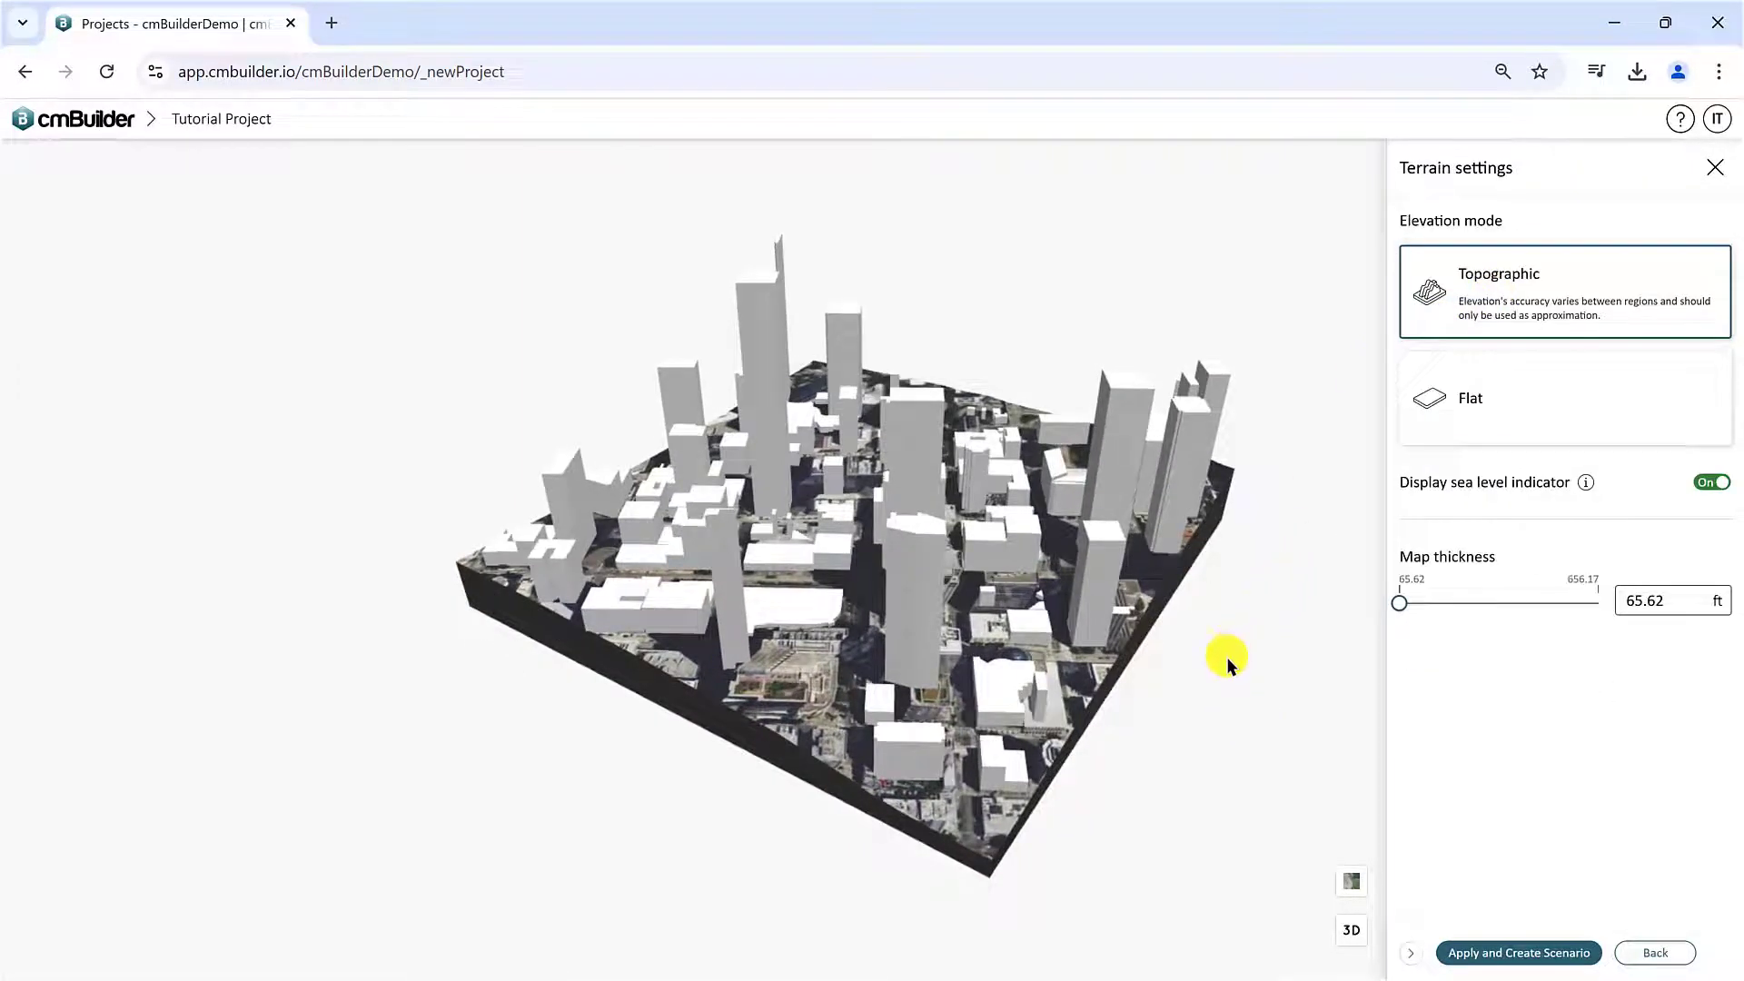
{"action": "left_click", "coordinate": [1510, 439]}
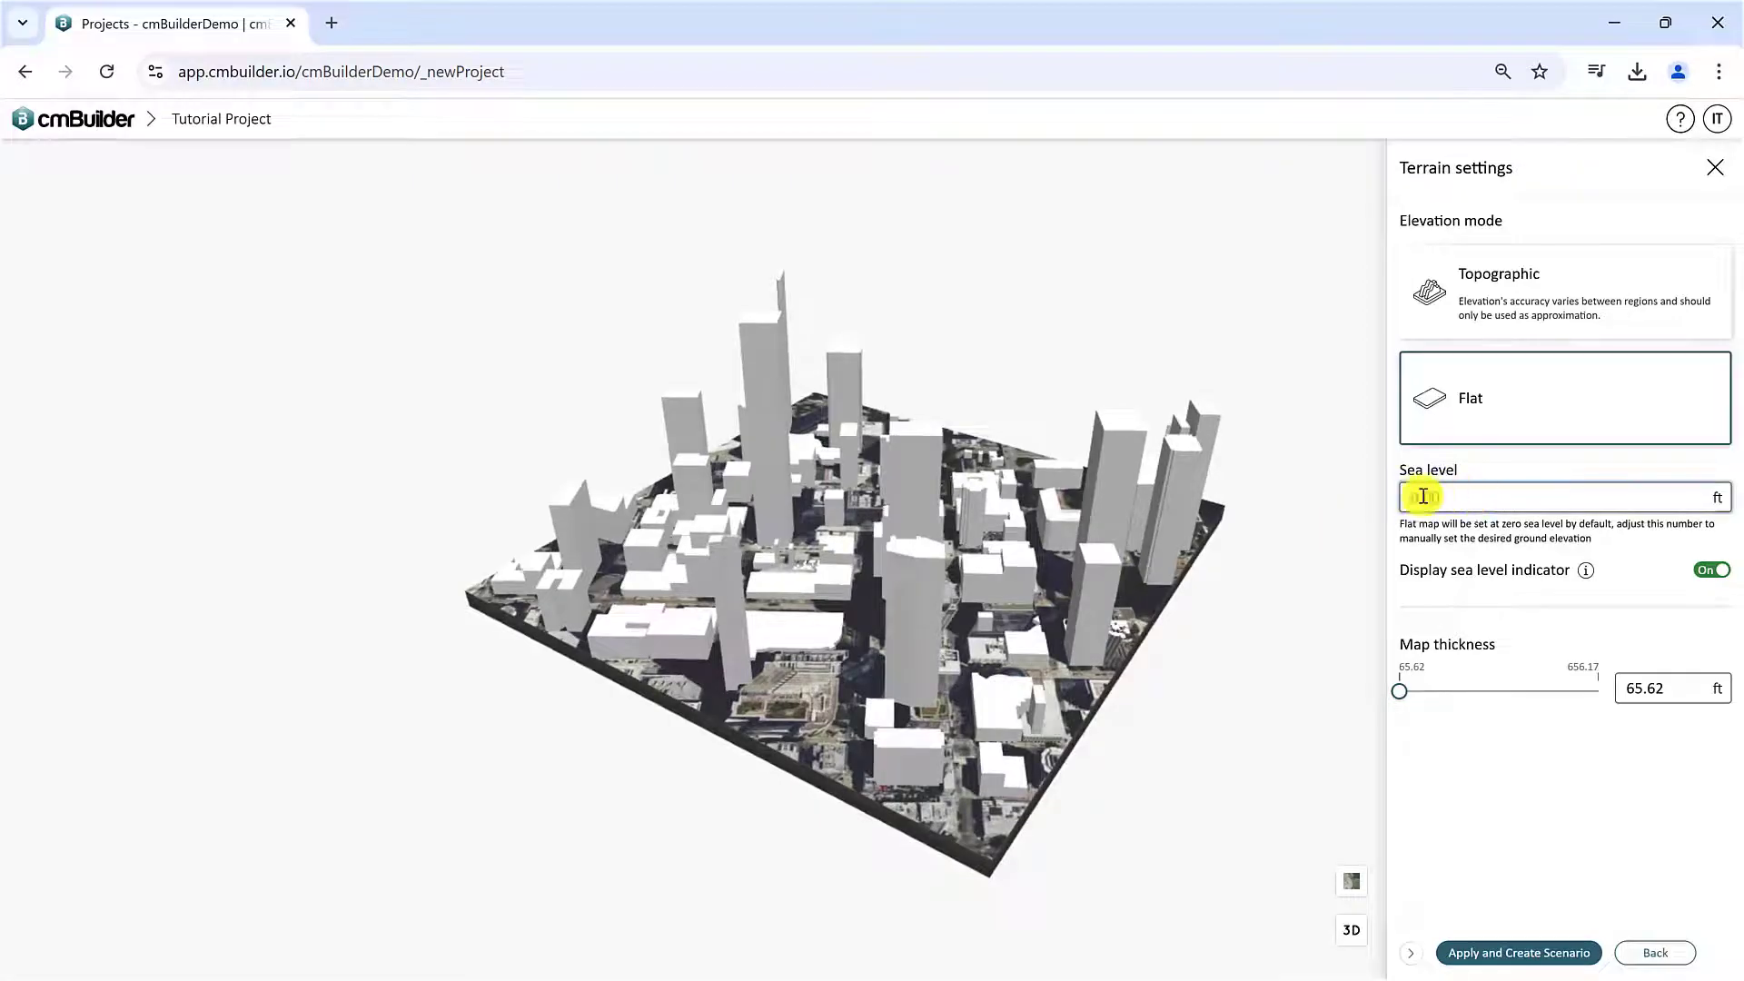
{"action": "mouse_move", "coordinate": [1590, 576]}
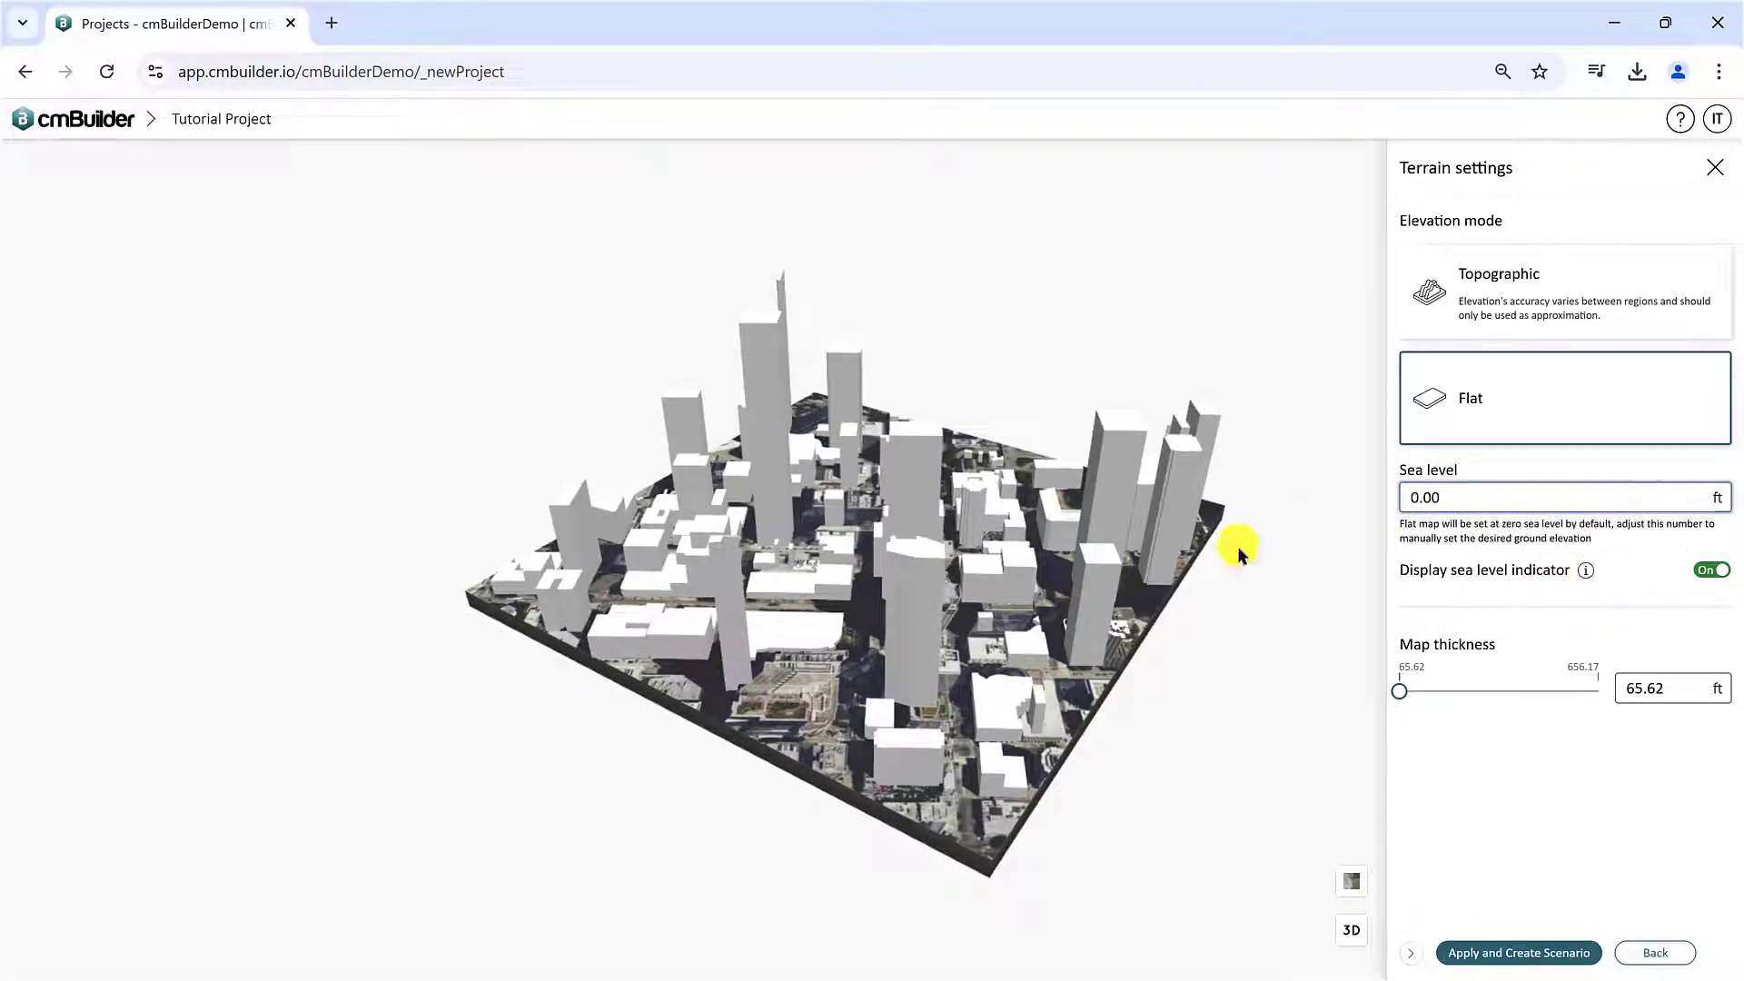
{"action": "left_click", "coordinate": [1479, 336]}
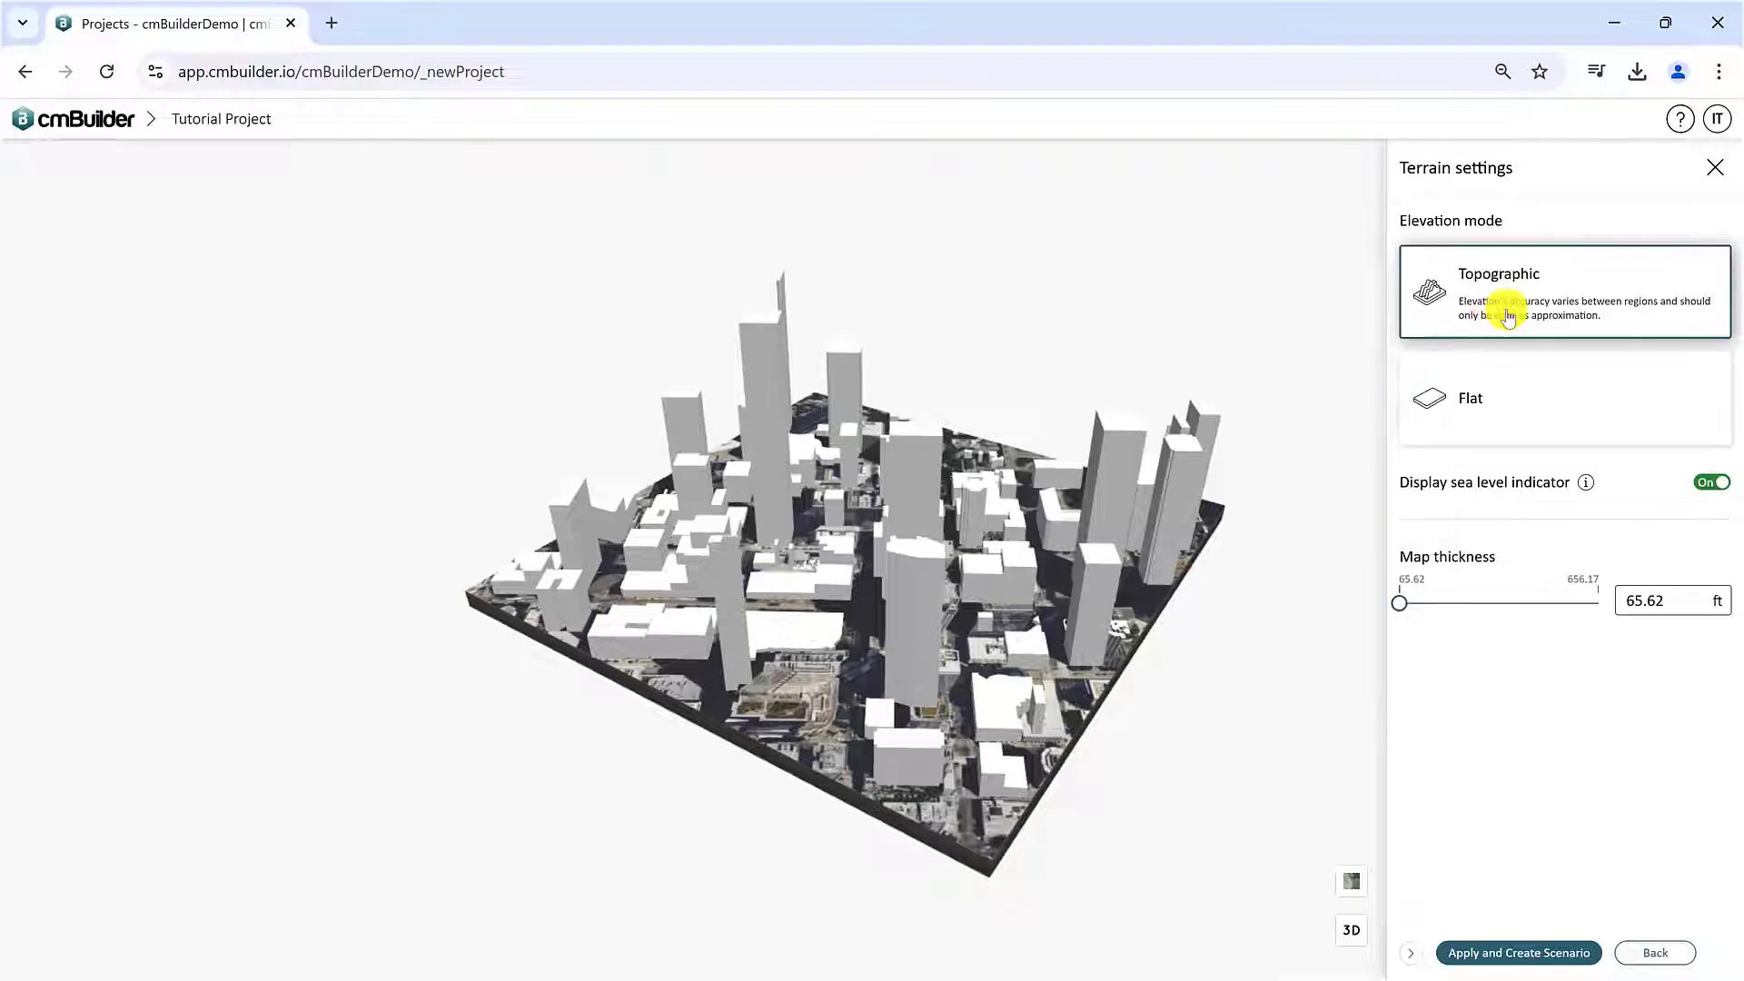
{"action": "scroll", "coordinate": [822, 672], "scroll_direction": "up", "scroll_amount": 5}
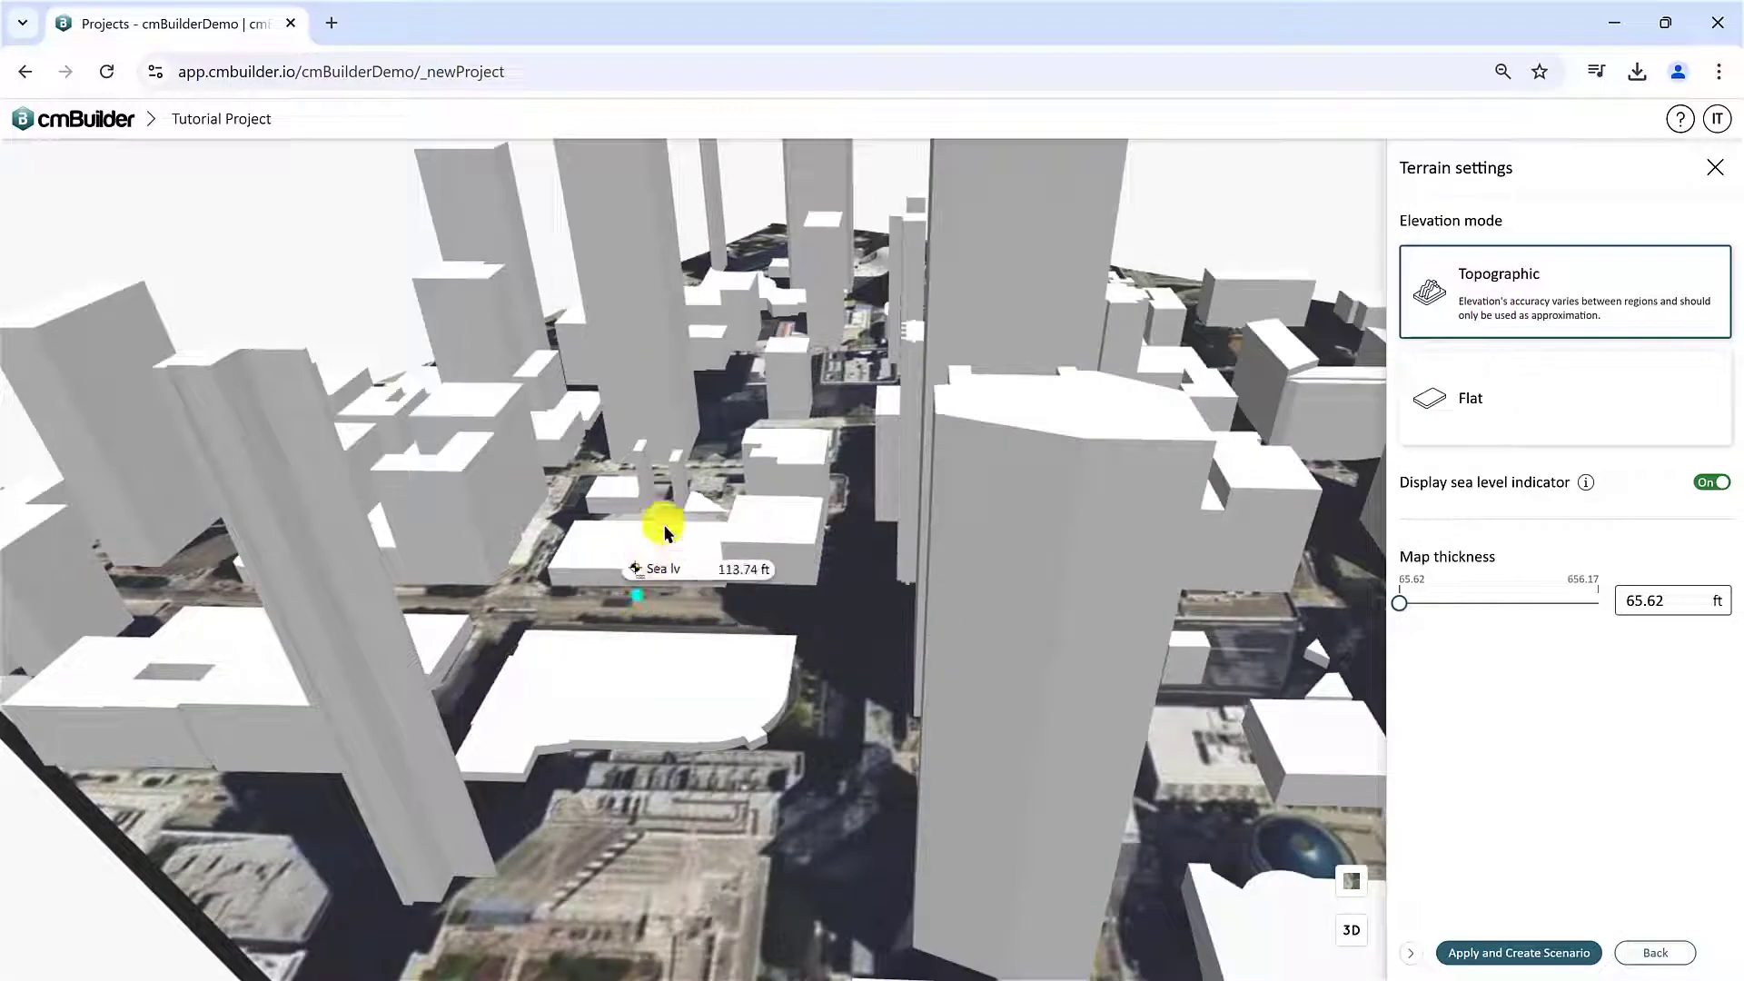
{"action": "scroll", "coordinate": [878, 589], "scroll_direction": "down", "scroll_amount": 5}
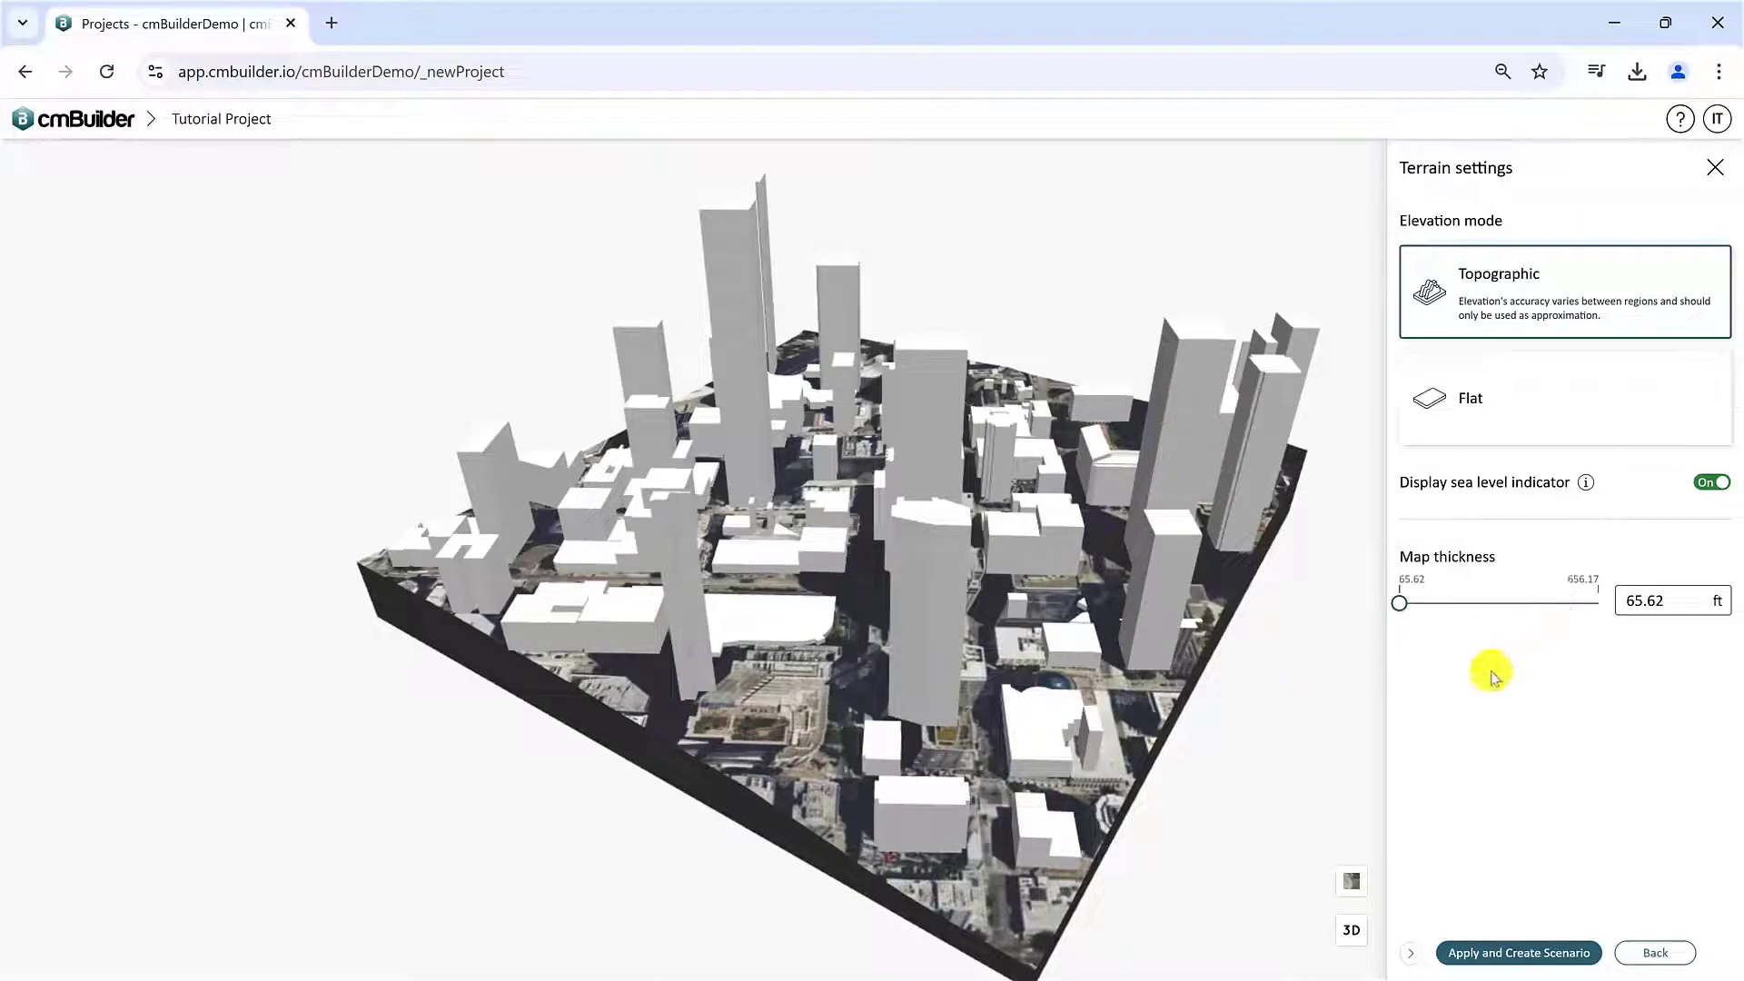
{"action": "mouse_move", "coordinate": [1404, 606]}
{"action": "left_mouse_down"}
{"action": "mouse_move", "coordinate": [1468, 603]}
{"action": "mouse_move", "coordinate": [1378, 608]}
{"action": "left_mouse_up"}
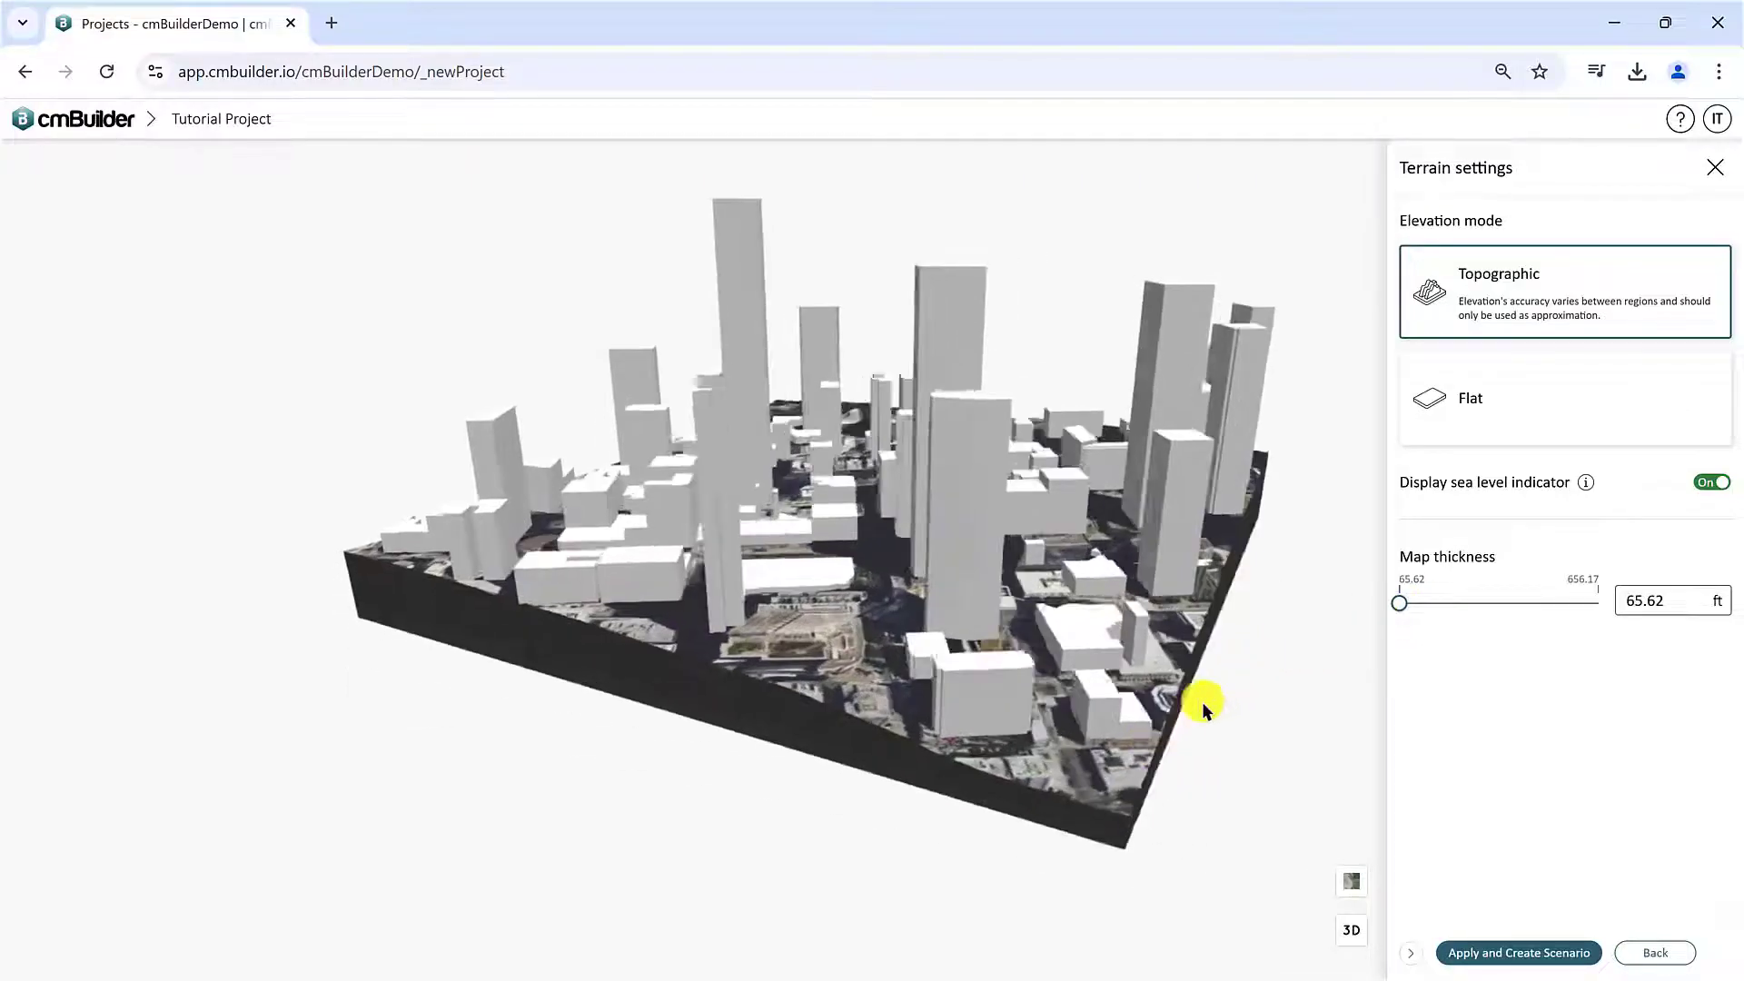
{"action": "left_click", "coordinate": [1547, 952]}
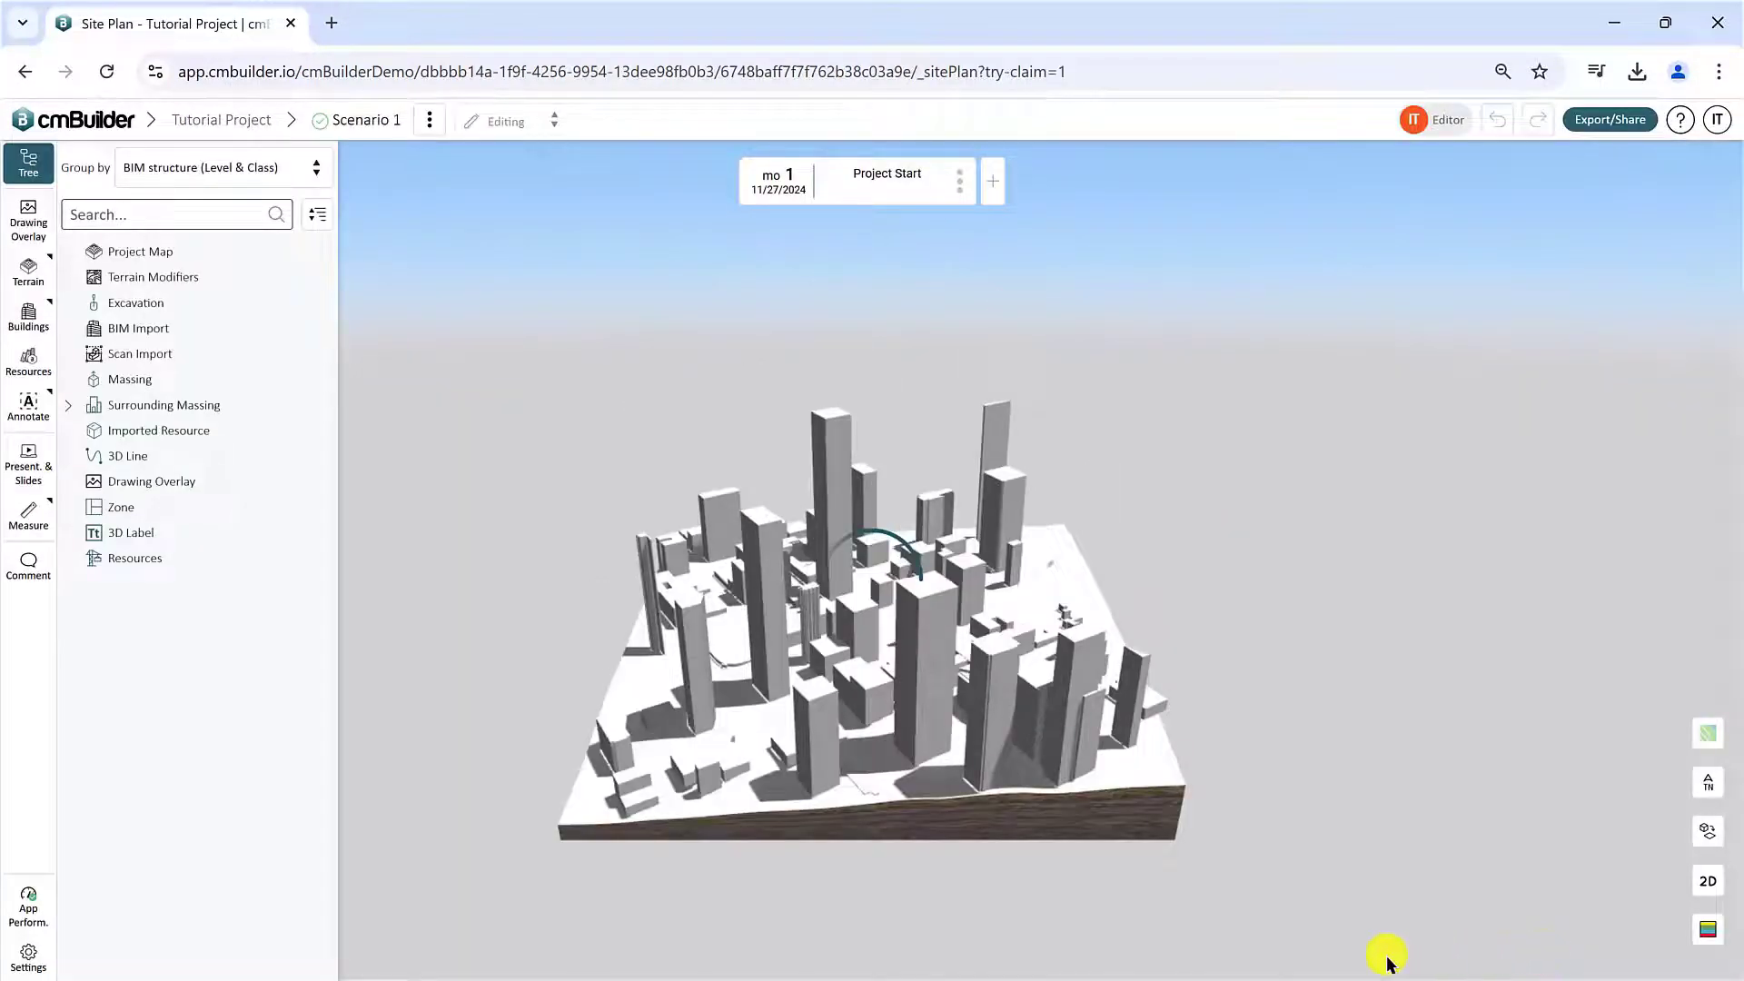
- Orbit the Seattle city model, then go back to the Tutorial Project overview
{"action": "left_click_drag", "start_coordinate": [858, 863], "coordinate": [1150, 828]}
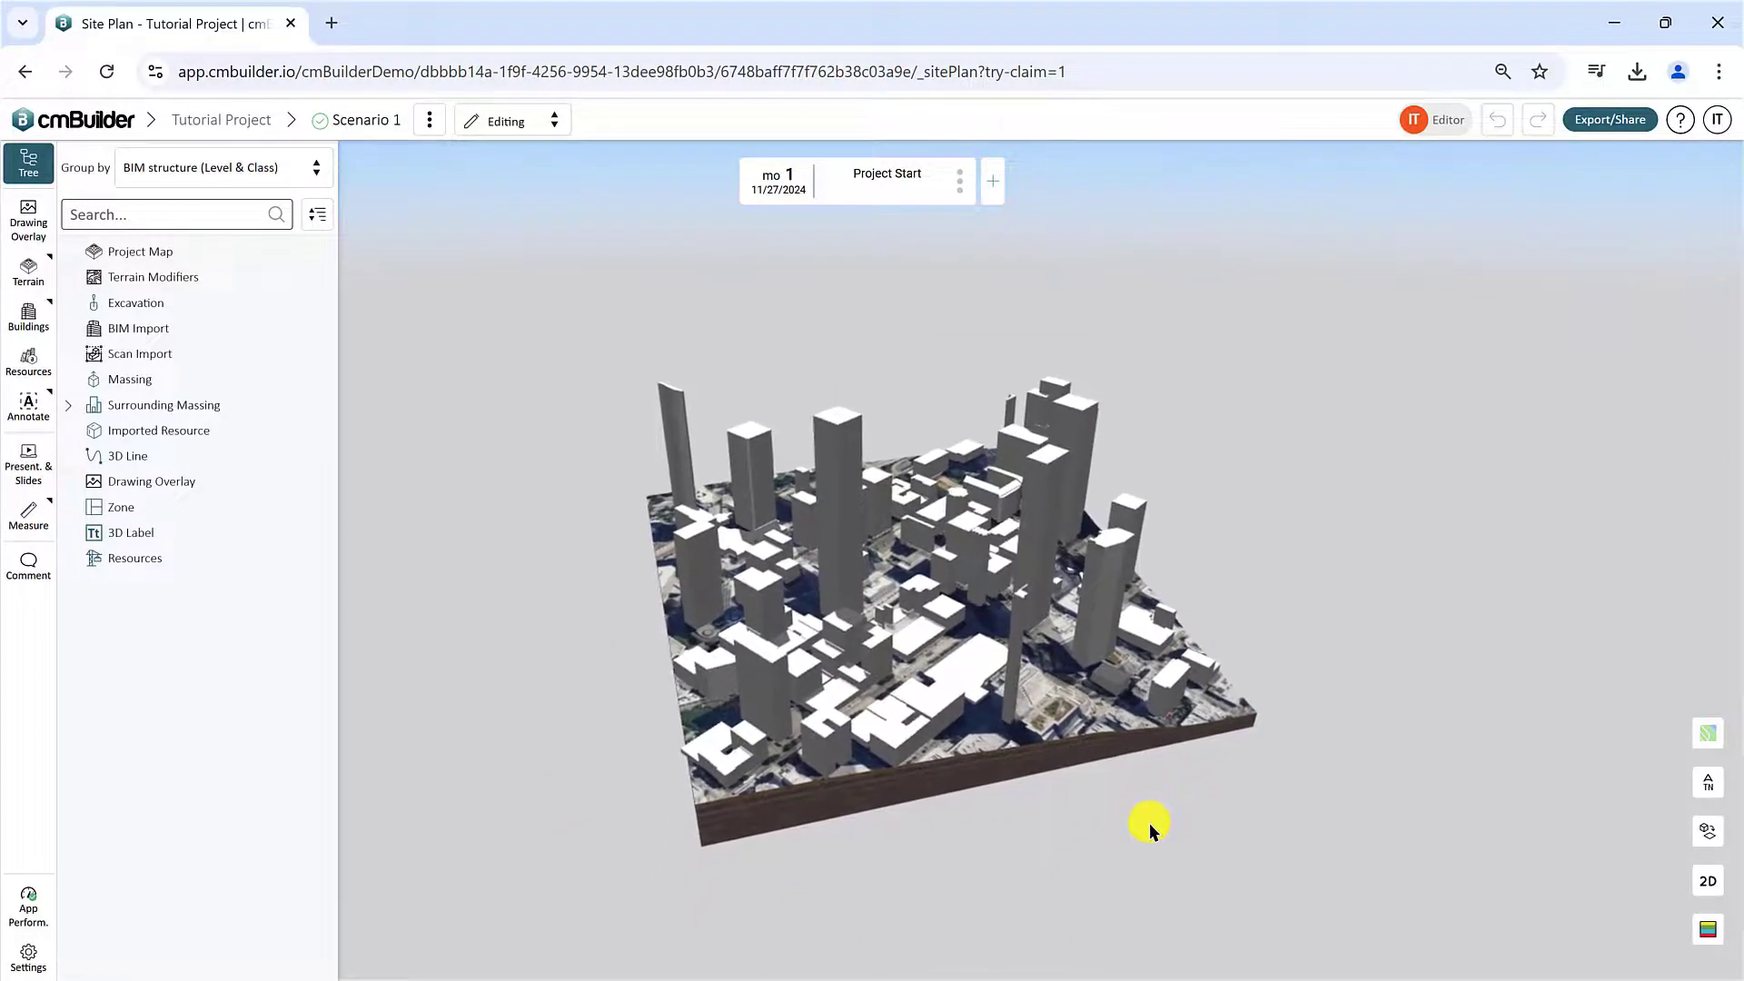
{"action": "left_click", "coordinate": [225, 127]}
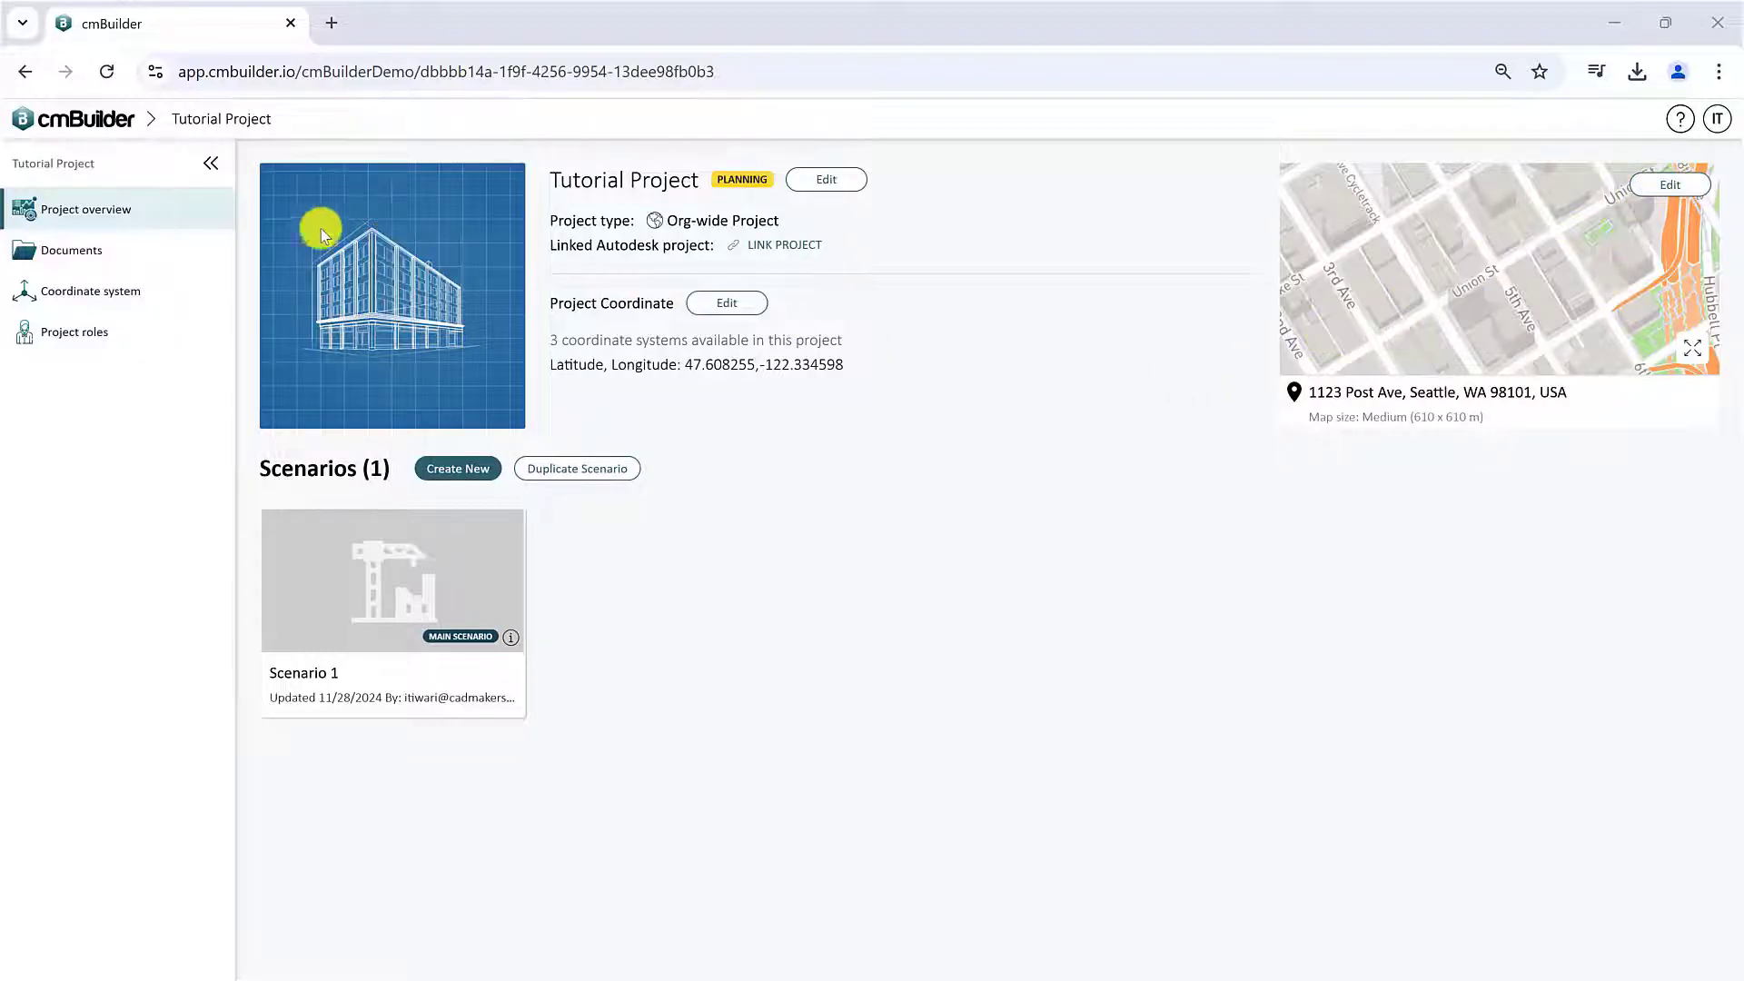
- Open the project's Documents list and archive the BIM_Model document
{"action": "left_click", "coordinate": [168, 260]}
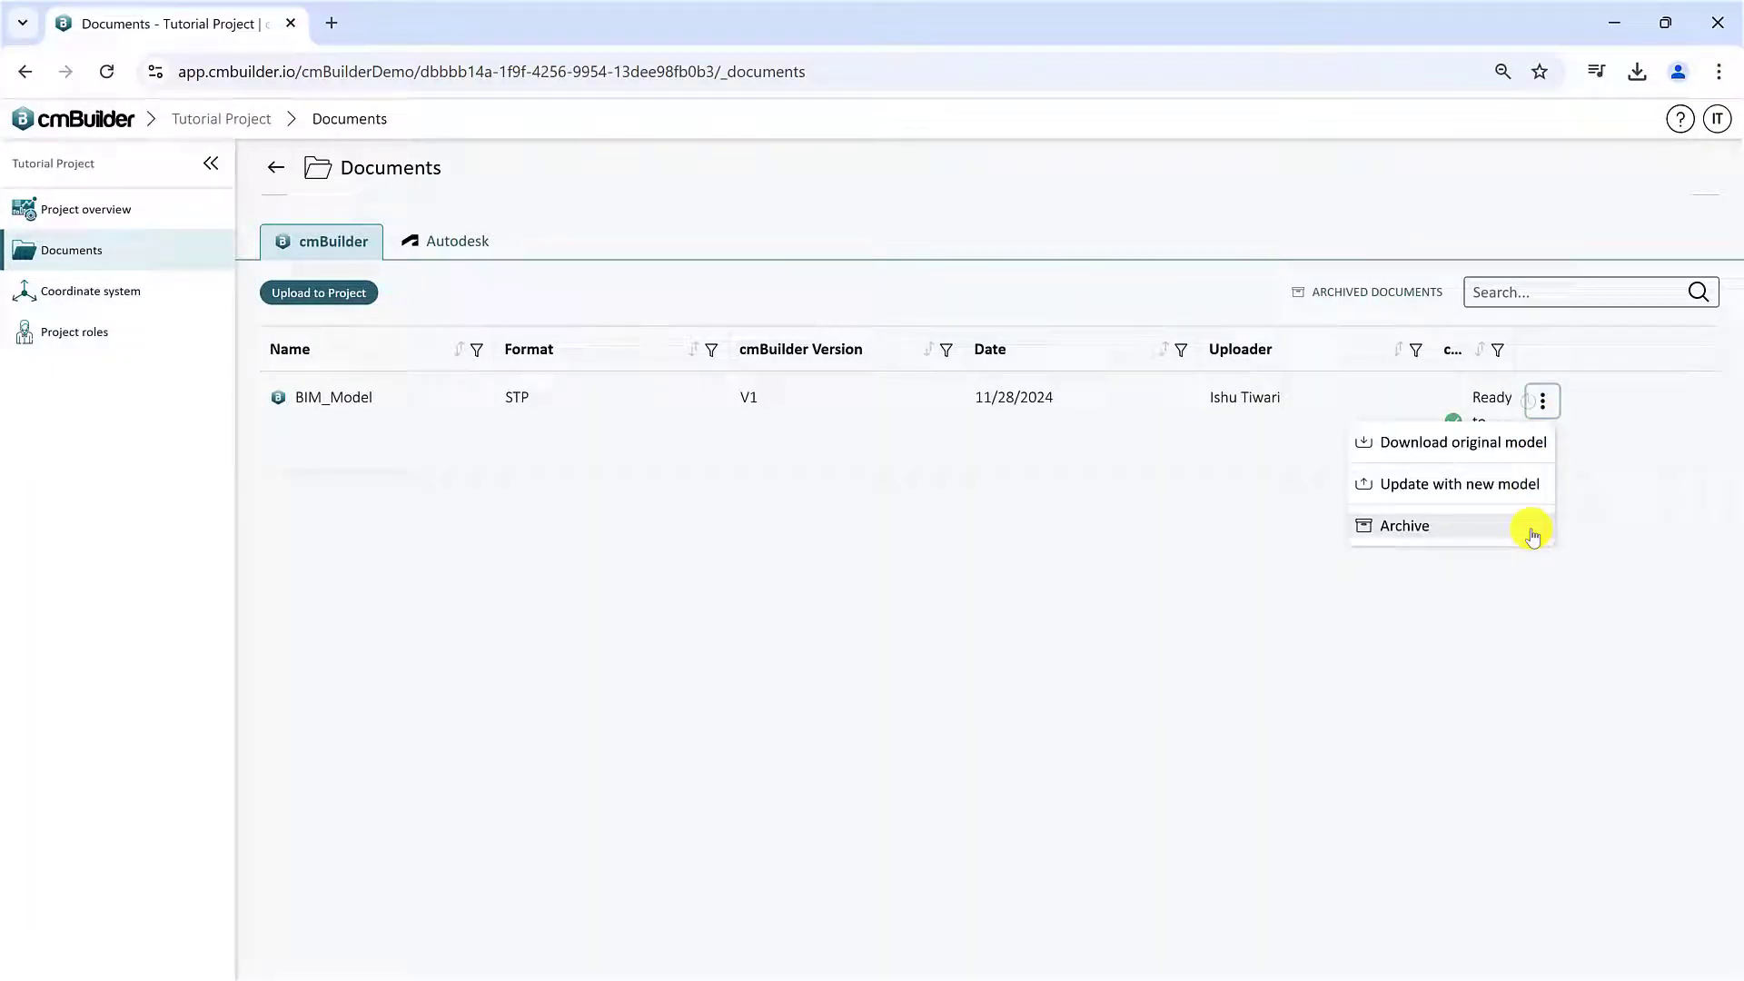
{"action": "left_click", "coordinate": [1532, 534]}
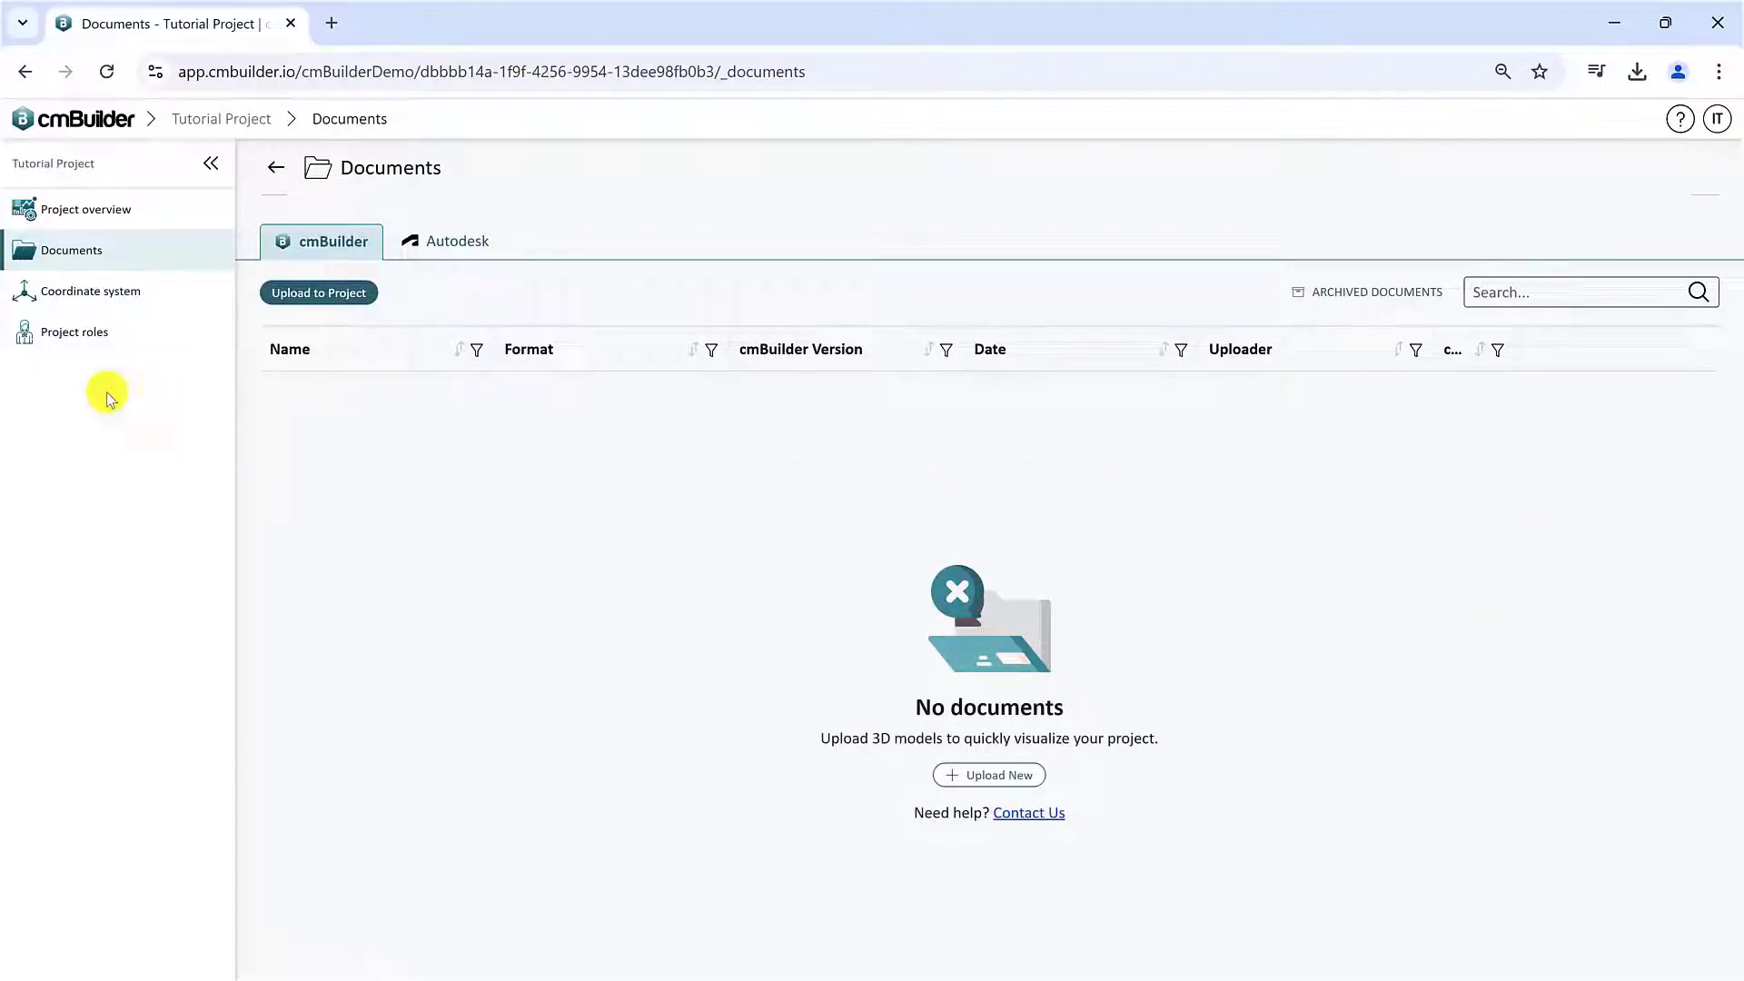
{"action": "left_click", "coordinate": [124, 300]}
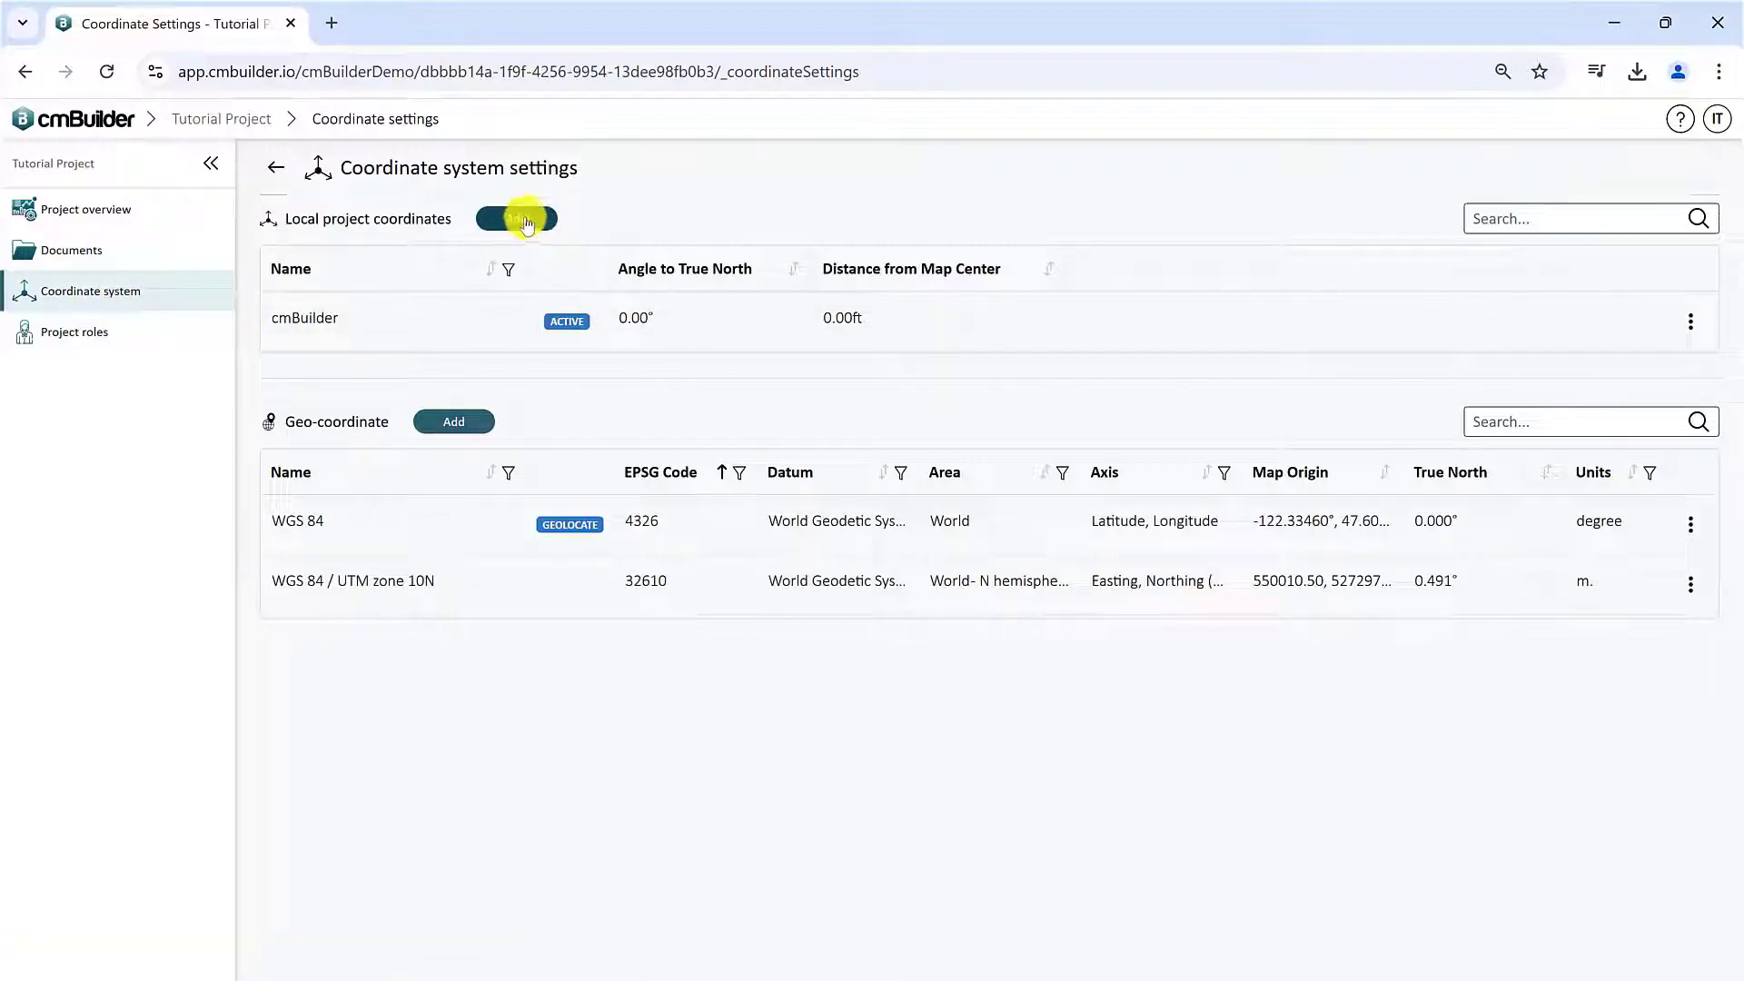
{"action": "left_click", "coordinate": [535, 219]}
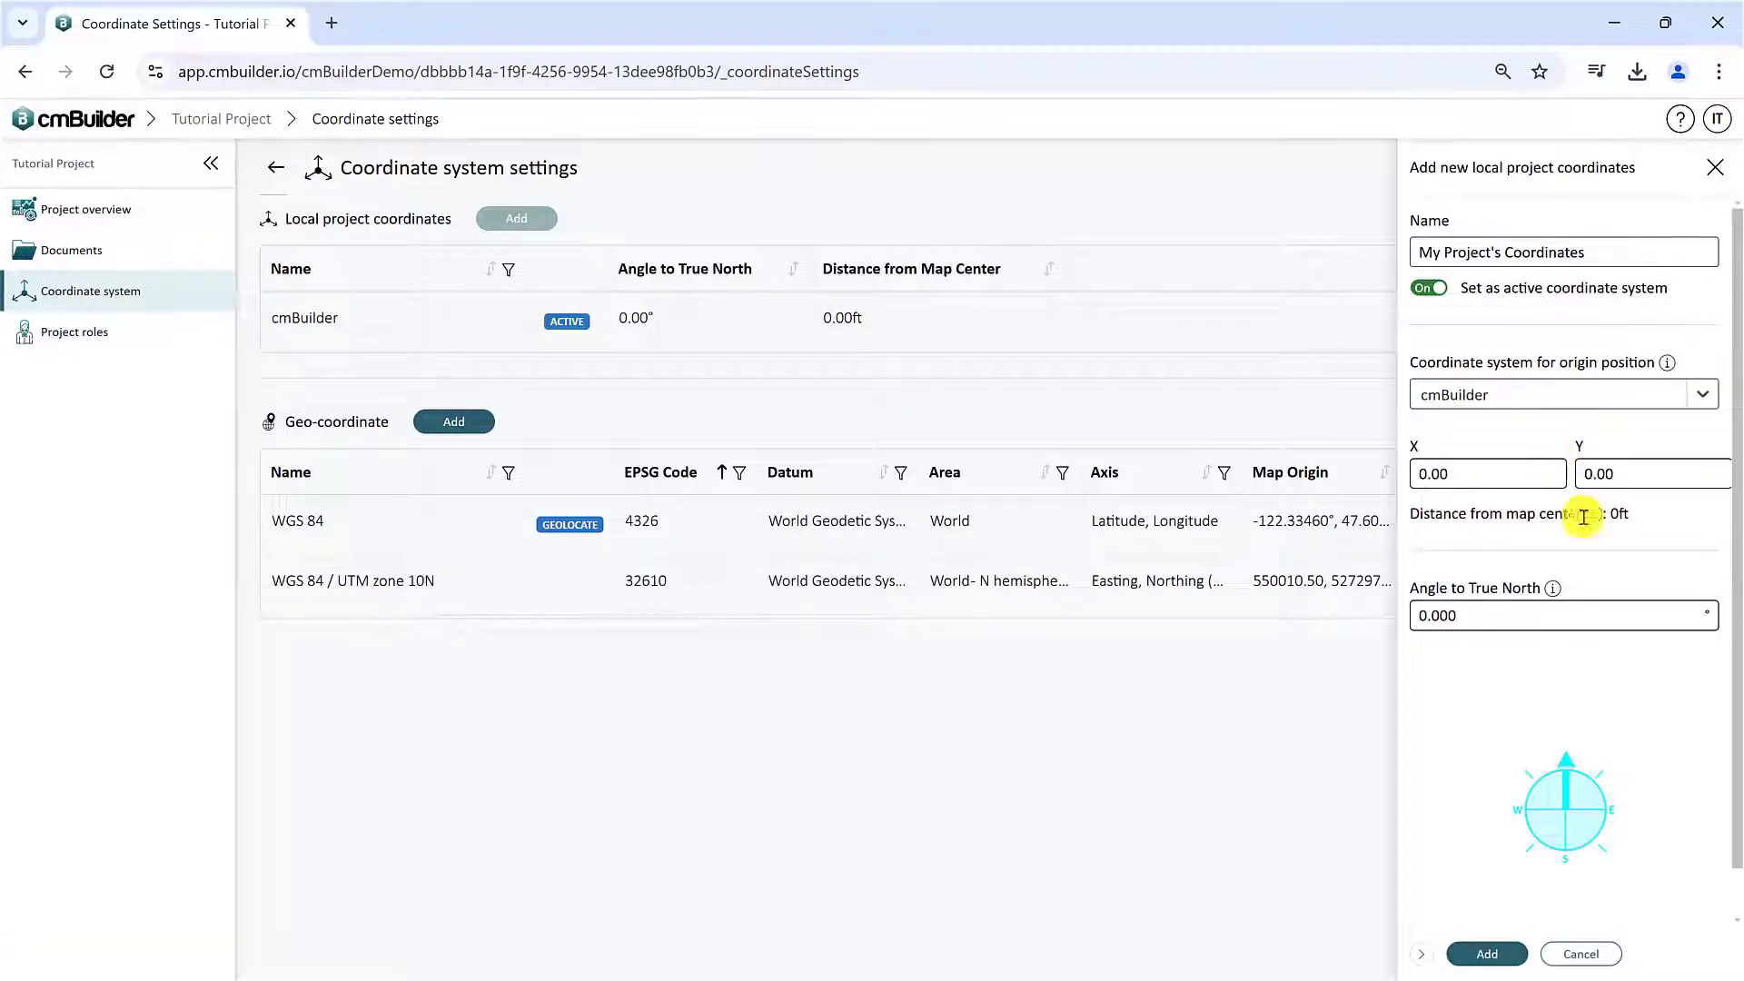
{"action": "left_click", "coordinate": [1581, 954]}
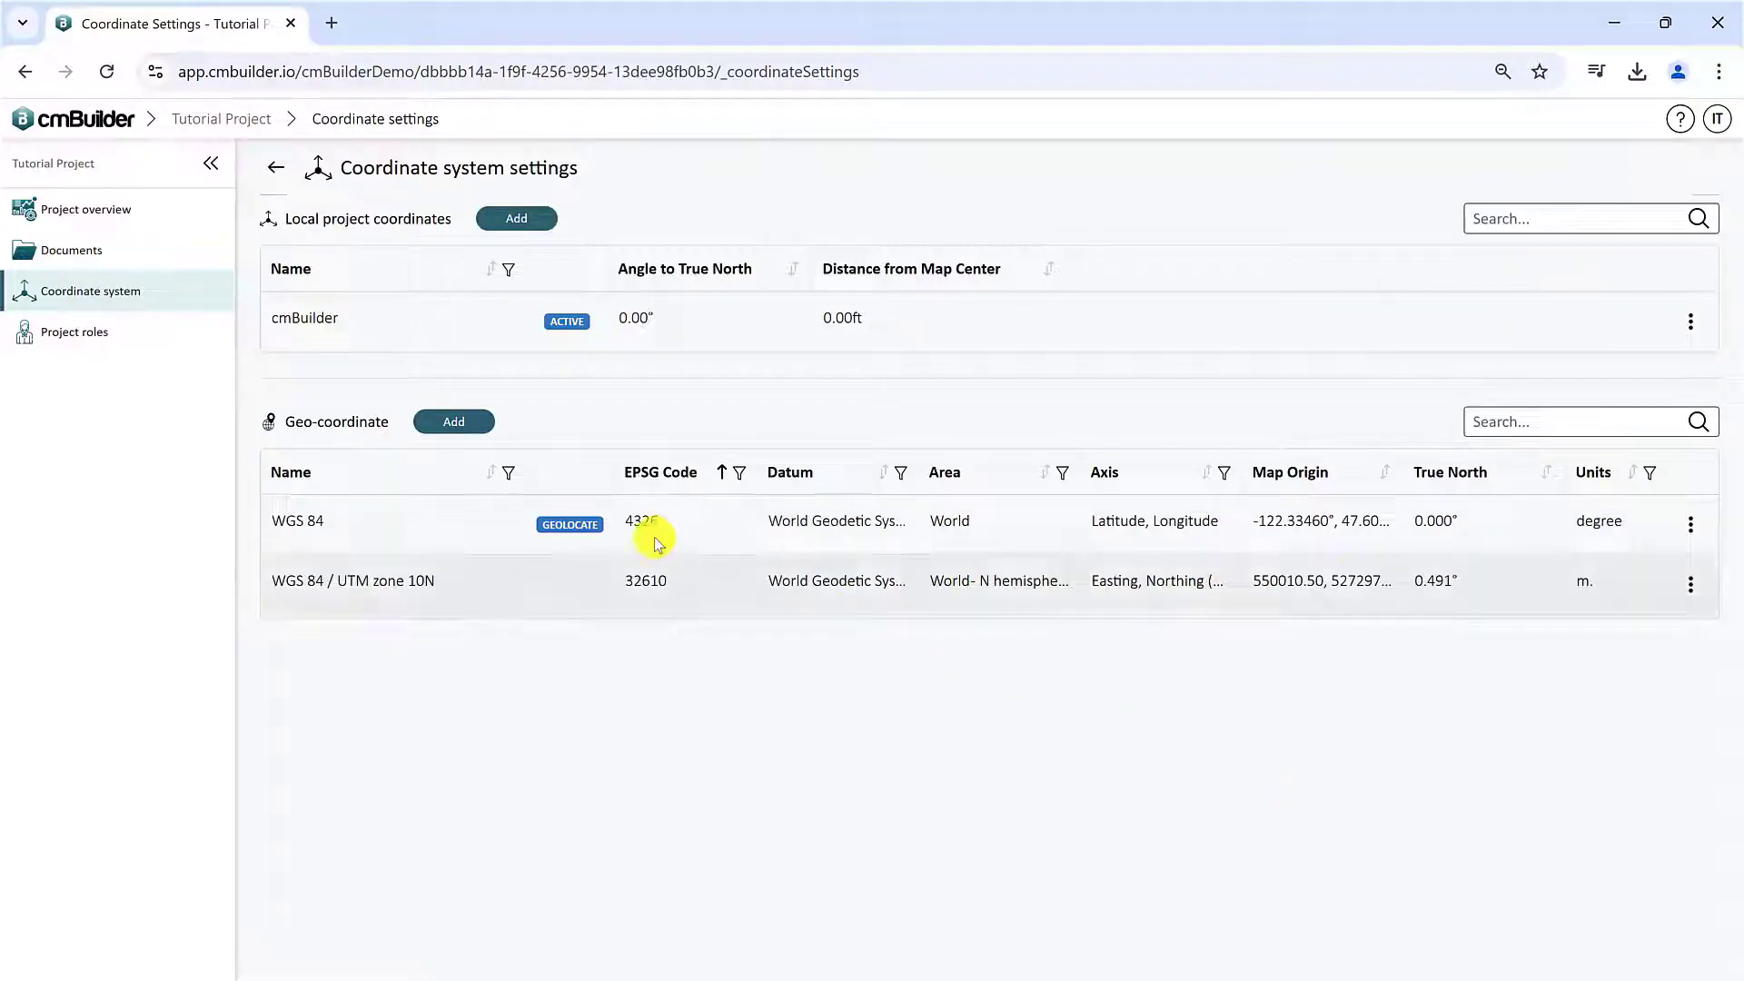
{"action": "left_click", "coordinate": [475, 425]}
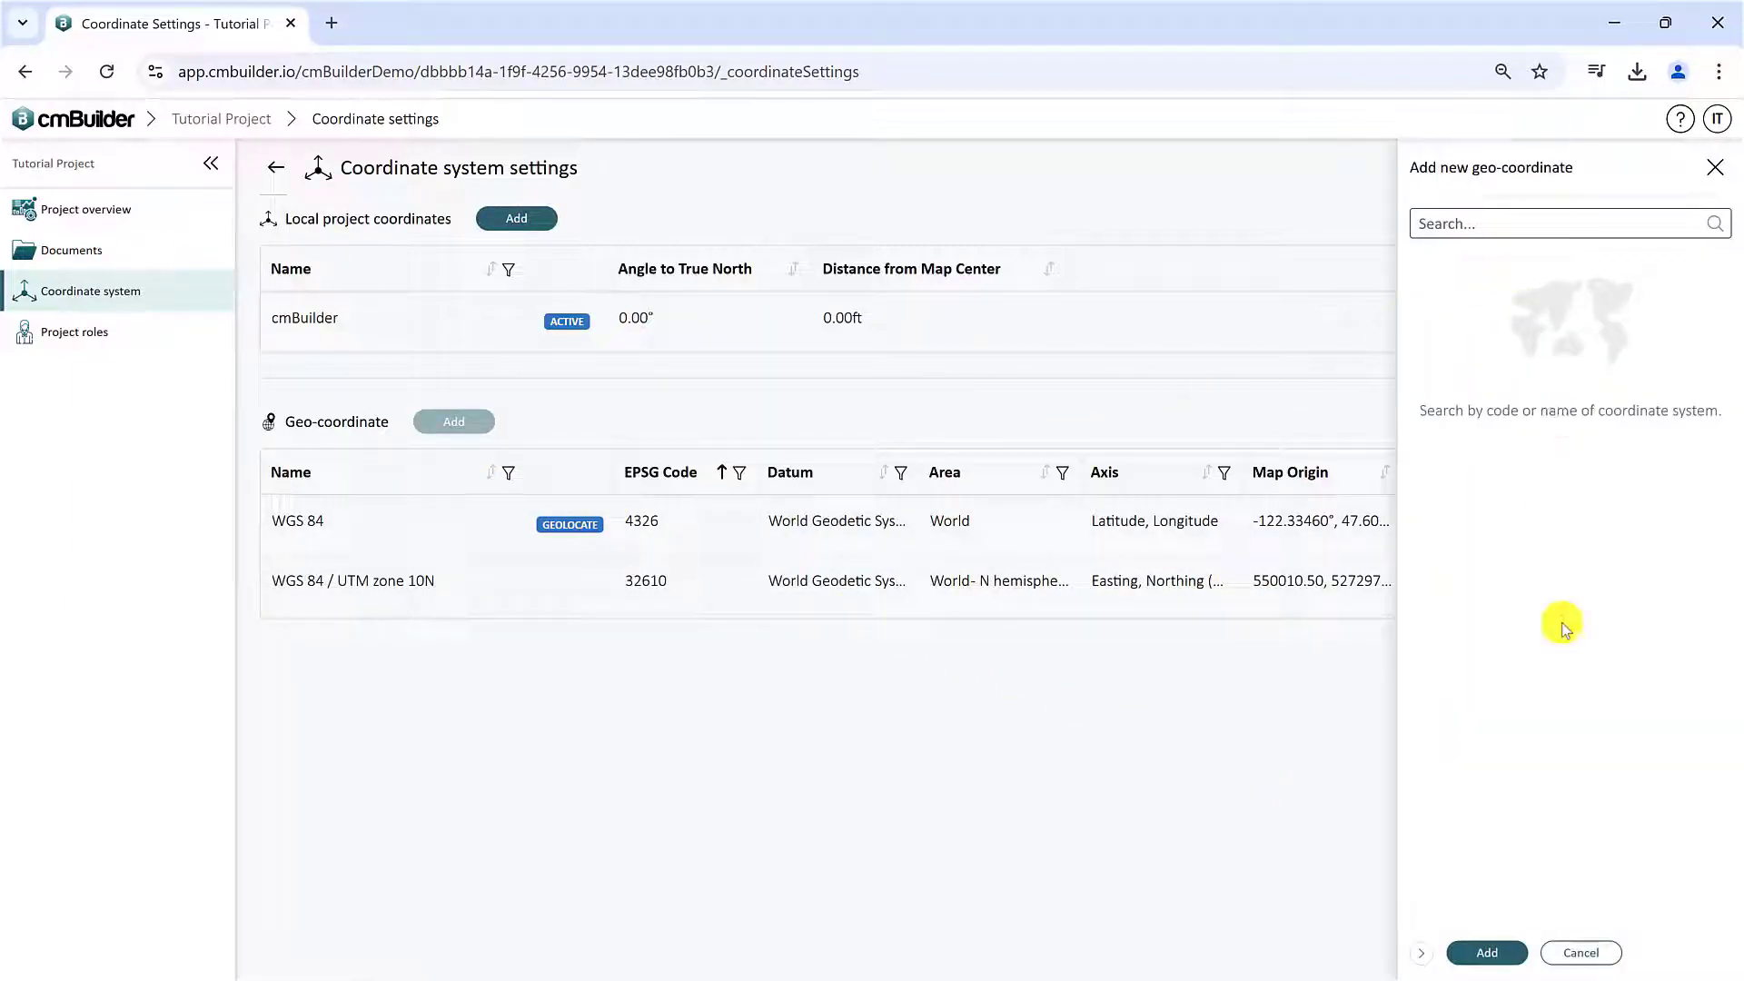
{"action": "left_click", "coordinate": [1585, 954]}
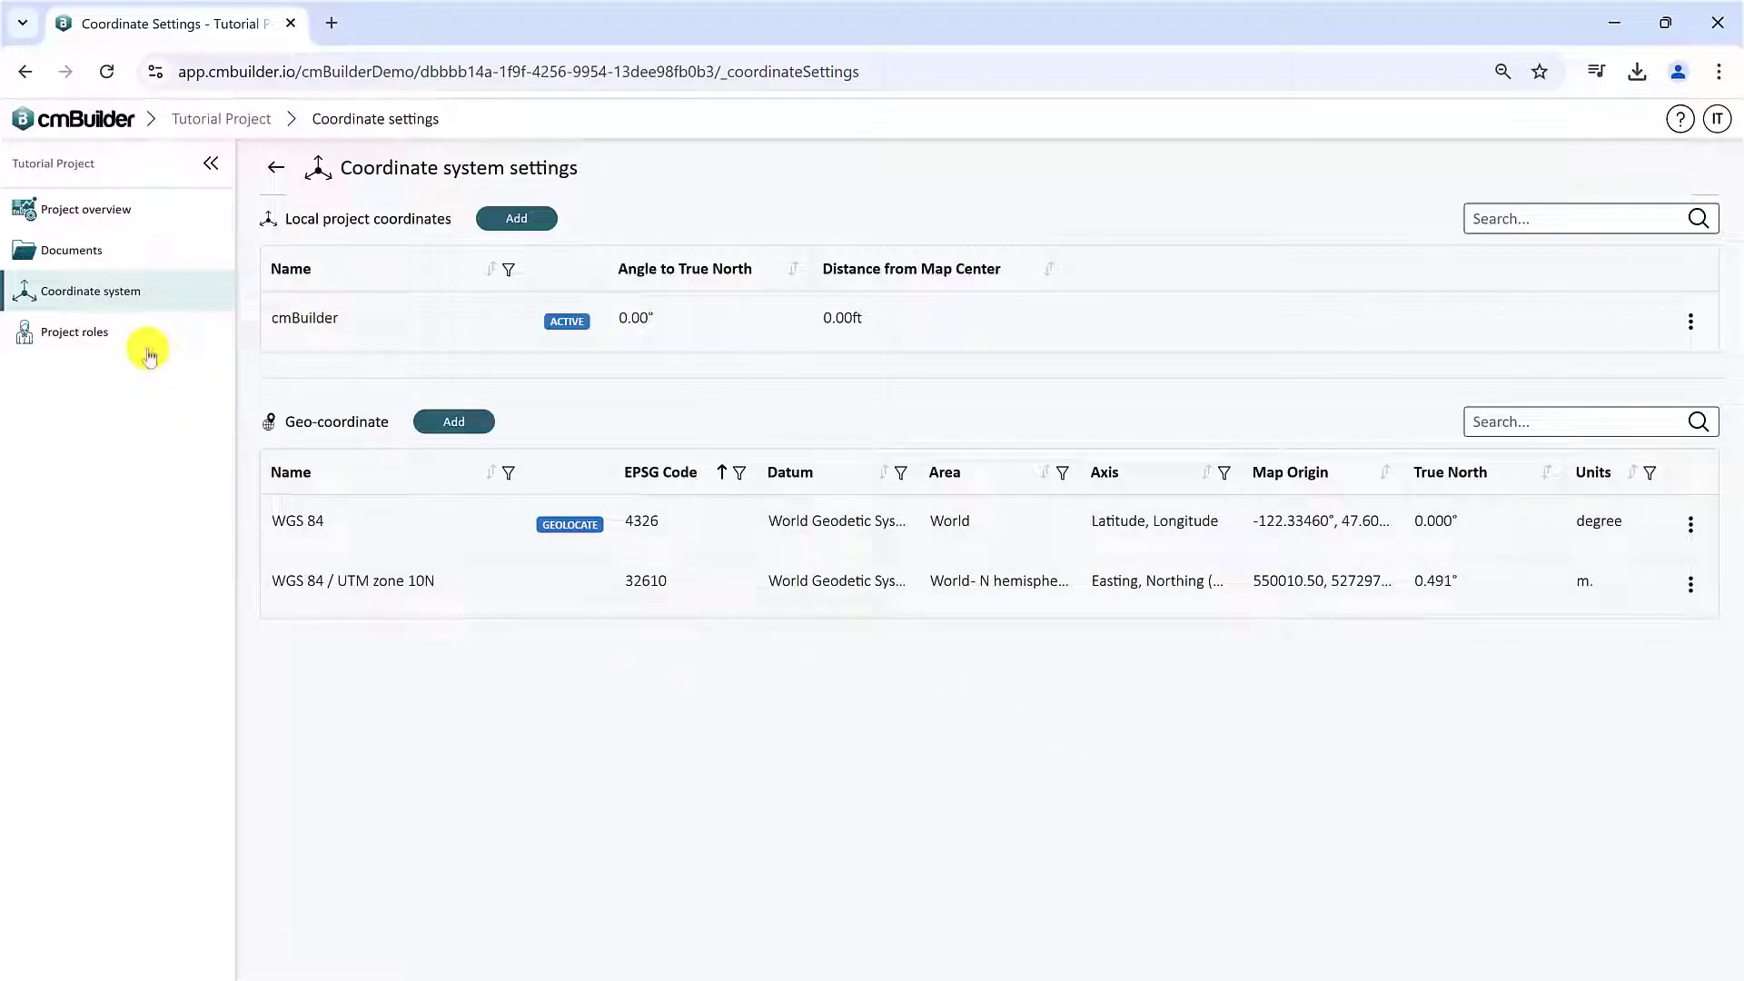
- Check the Project roles page and its access levels, then return to Project overview
{"action": "left_click", "coordinate": [140, 341]}
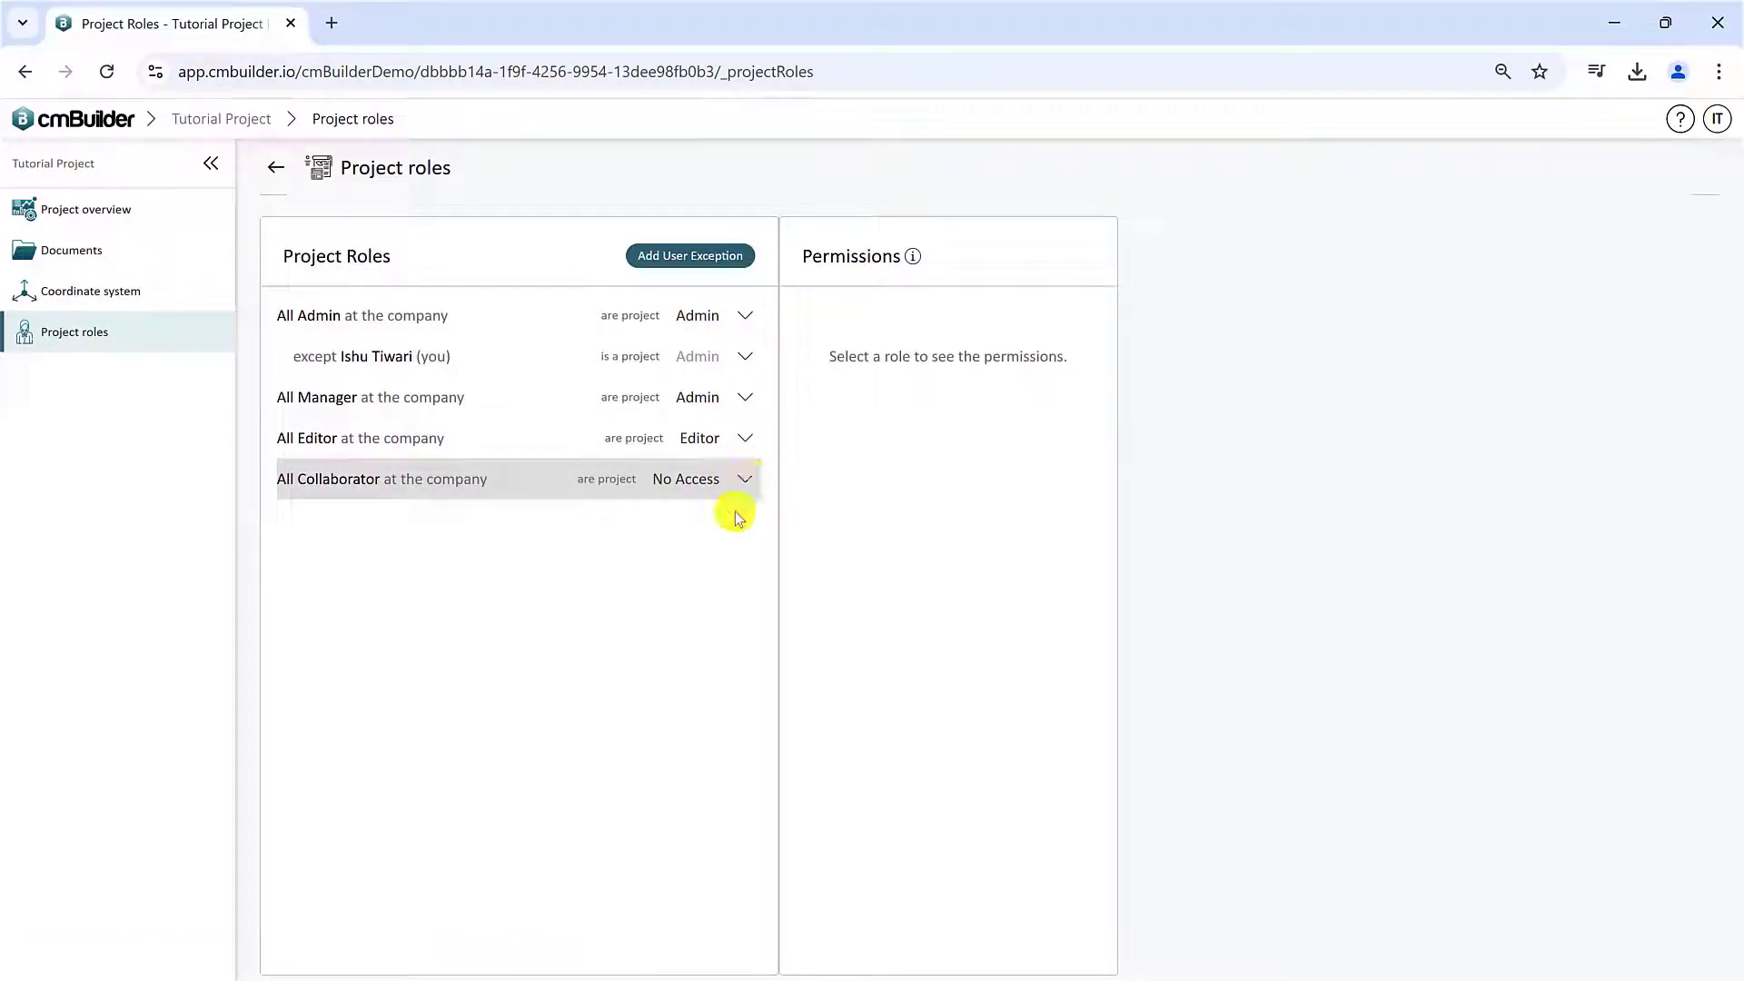
{"action": "left_click", "coordinate": [89, 212]}
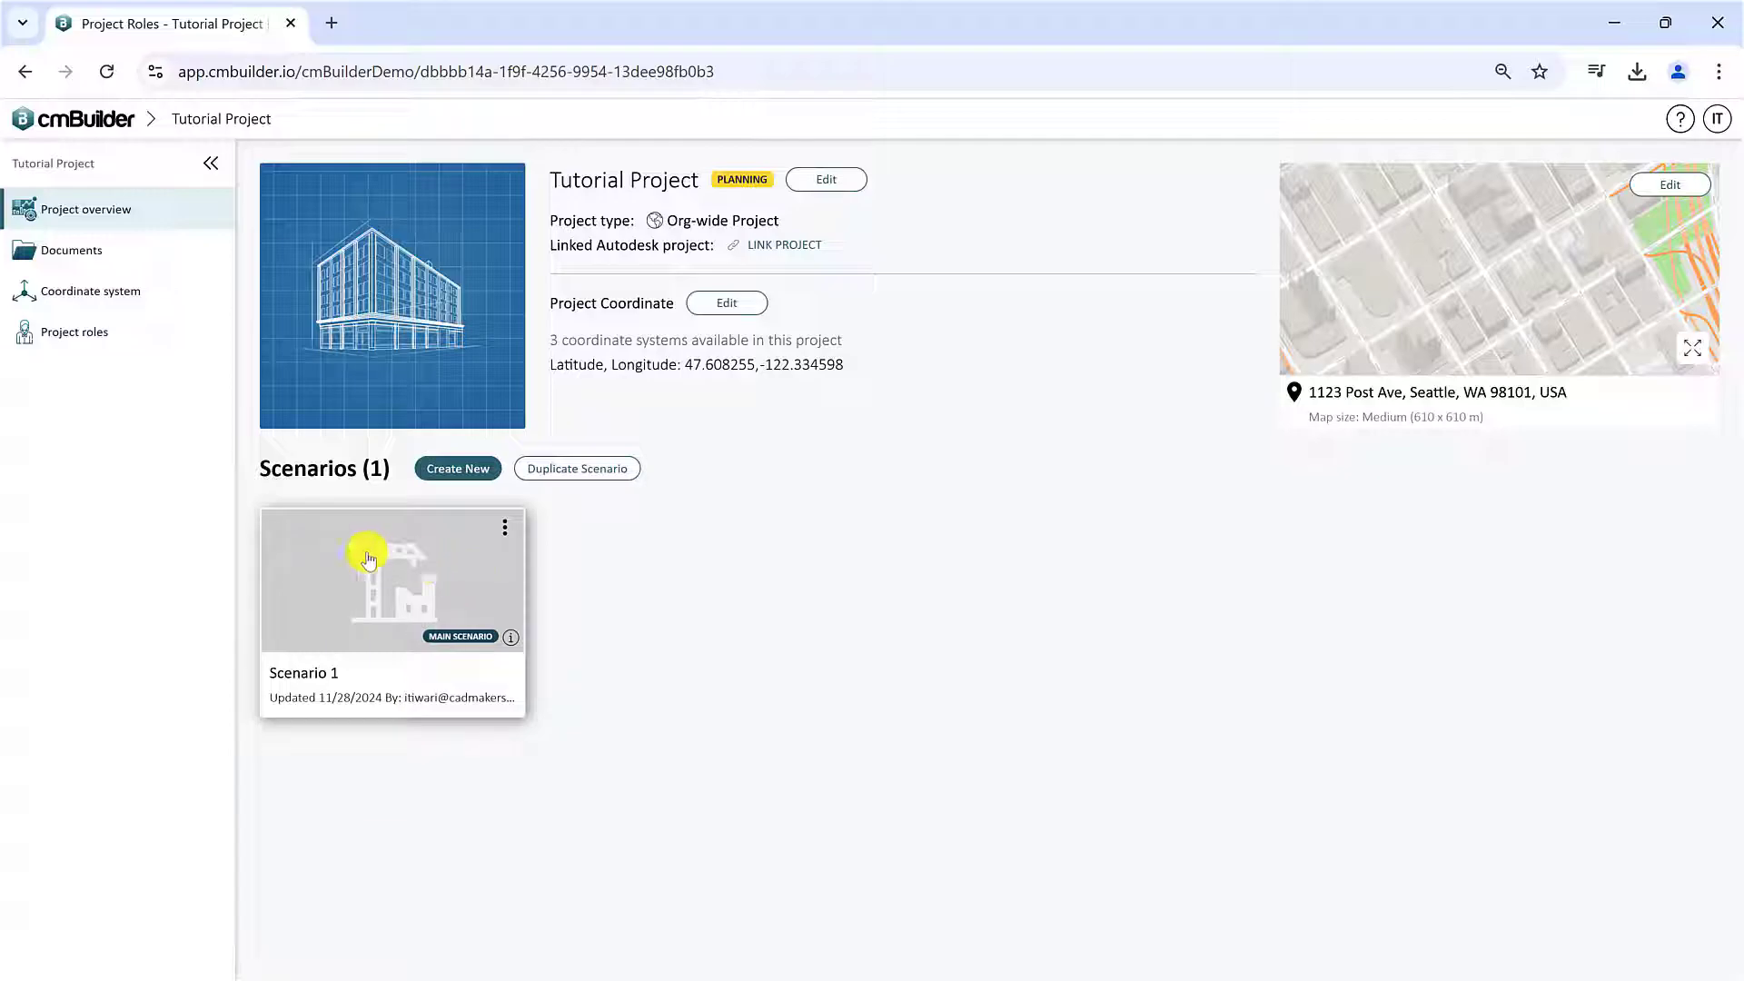
- Return to the Tutorial Project overview, which now lists Scenario 1 and Scenario 2
{"action": "mouse_move", "coordinate": [511, 643]}
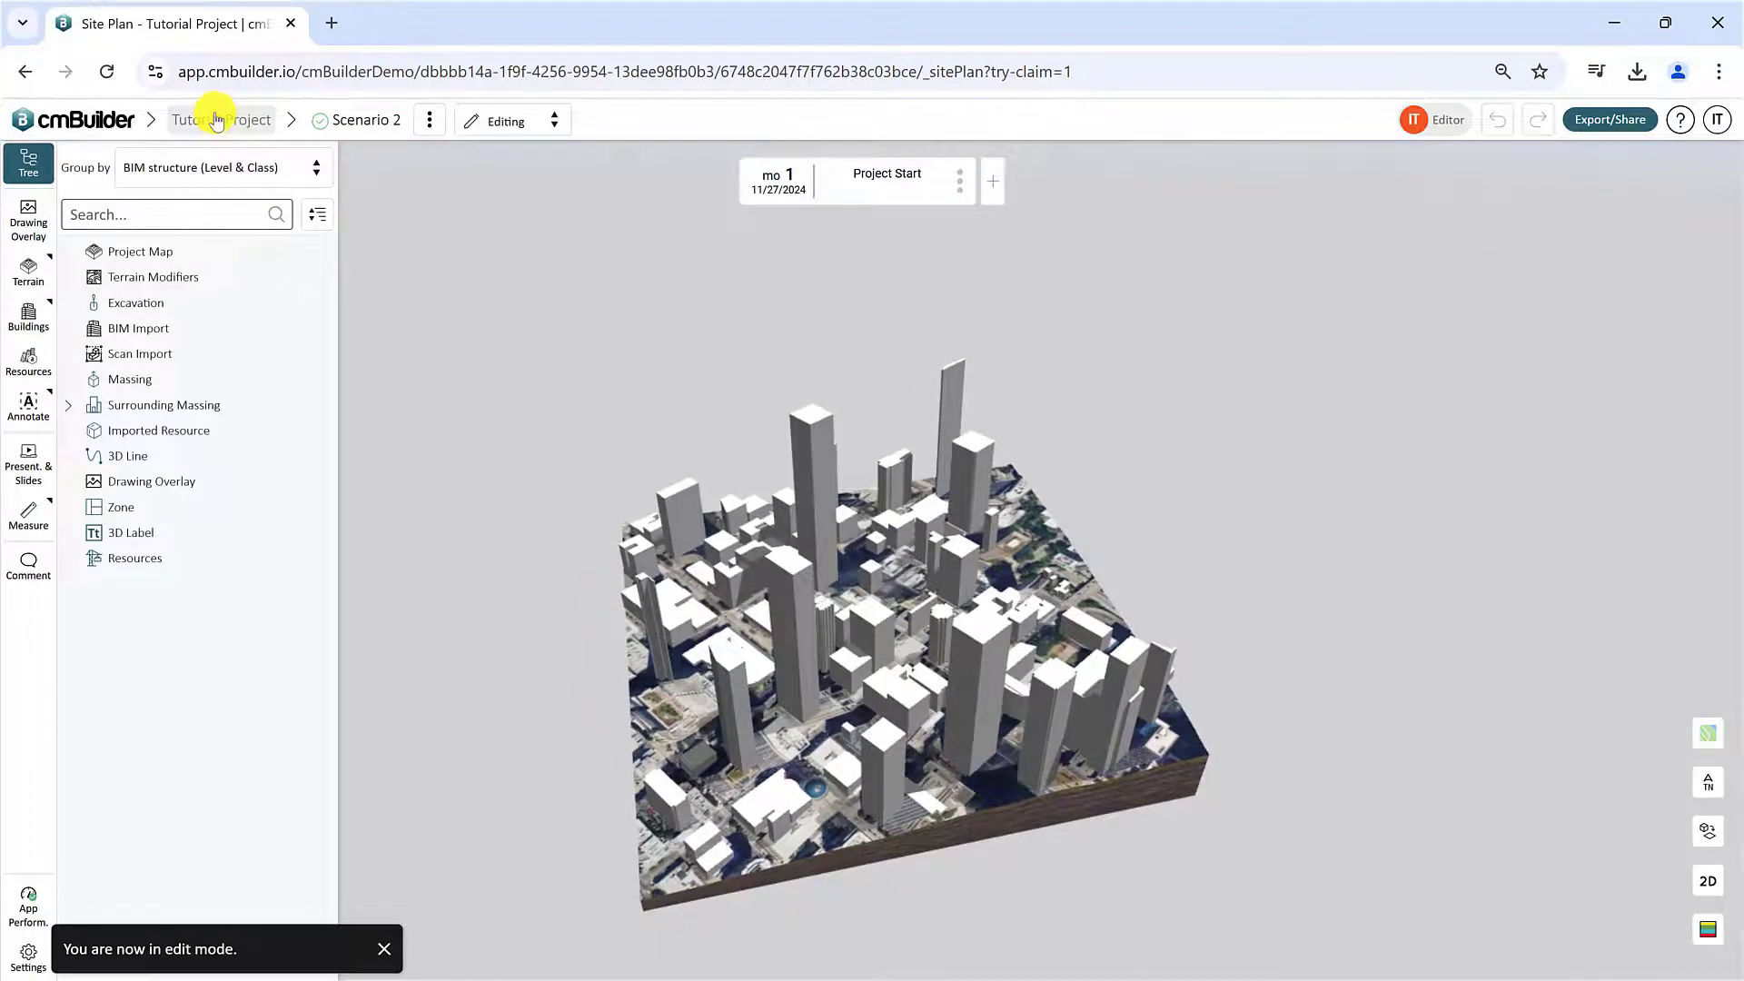
{"action": "left_click", "coordinate": [216, 120]}
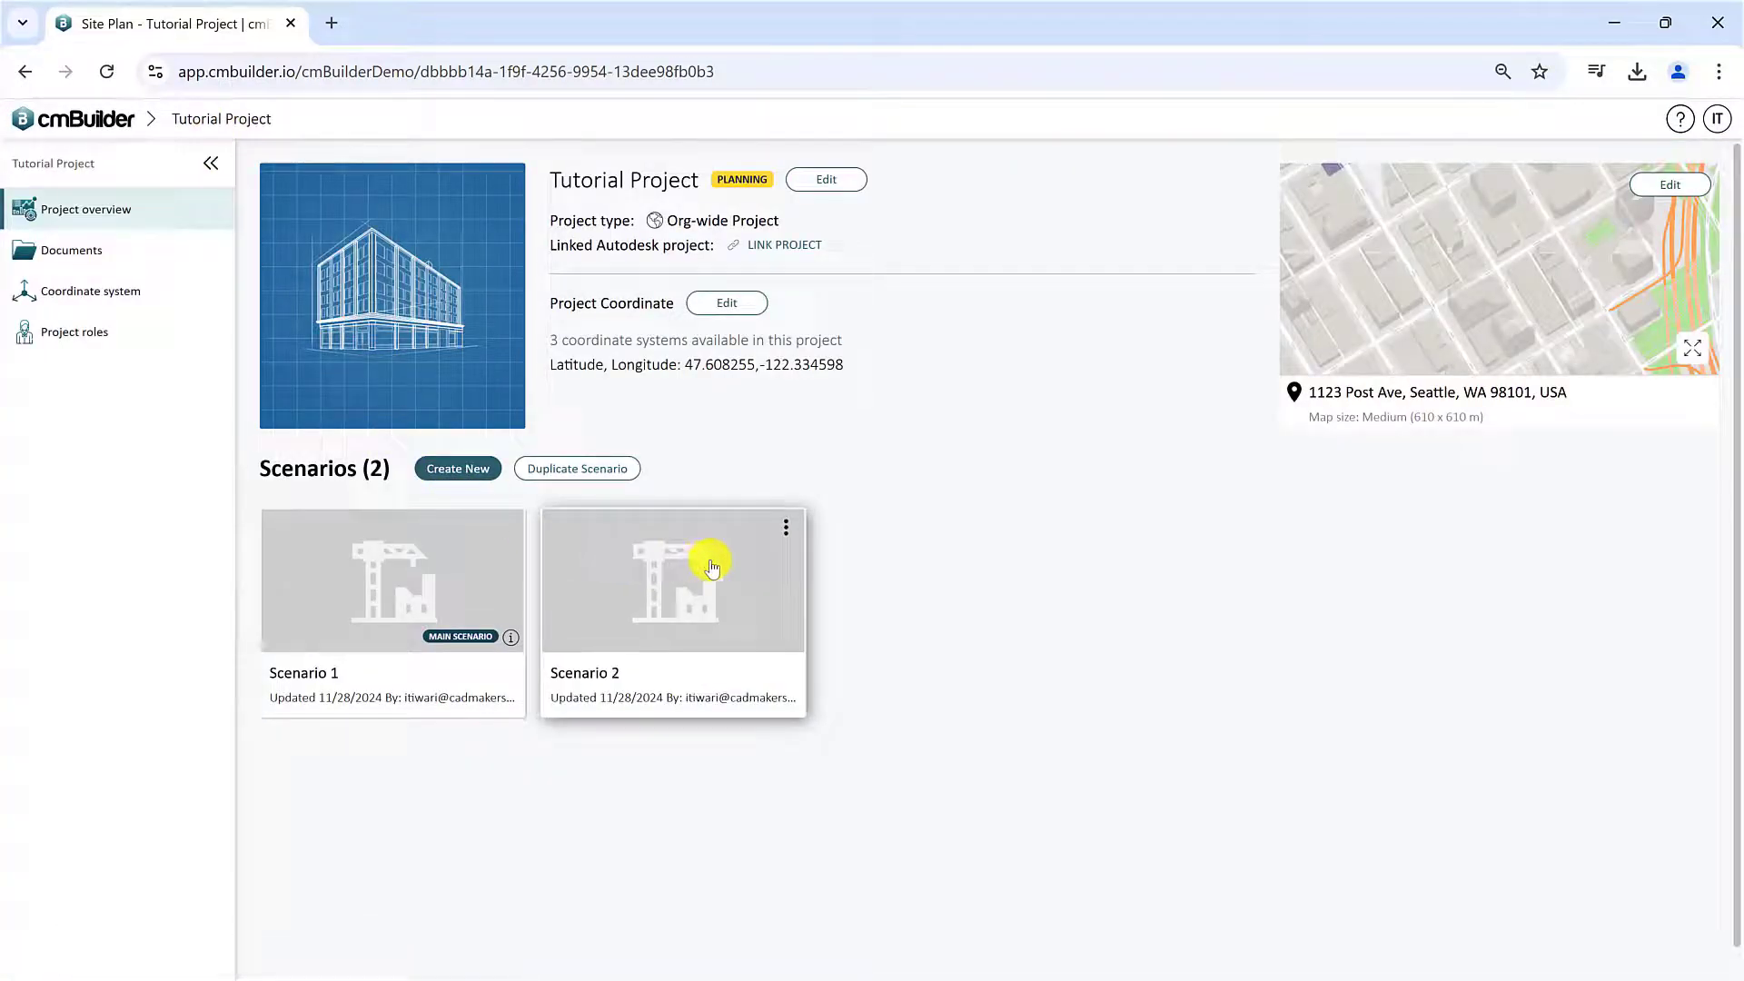
{"action": "left_click", "coordinate": [609, 470]}
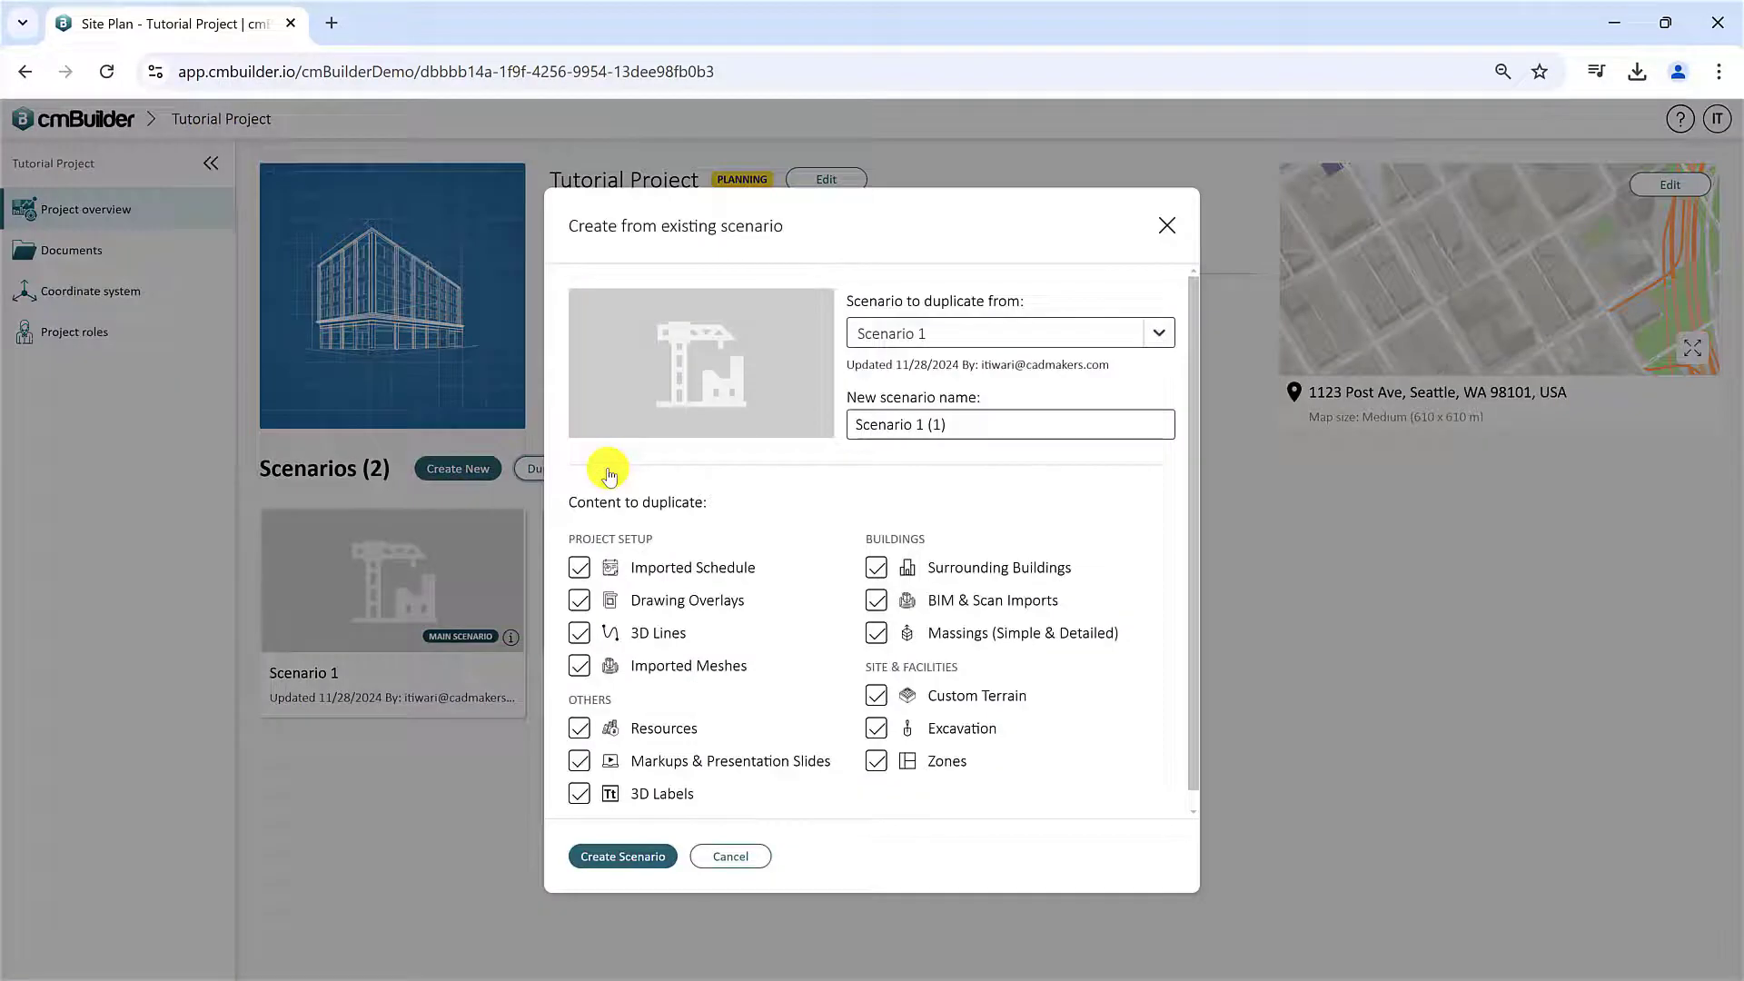
{"action": "left_click", "coordinate": [1166, 224]}
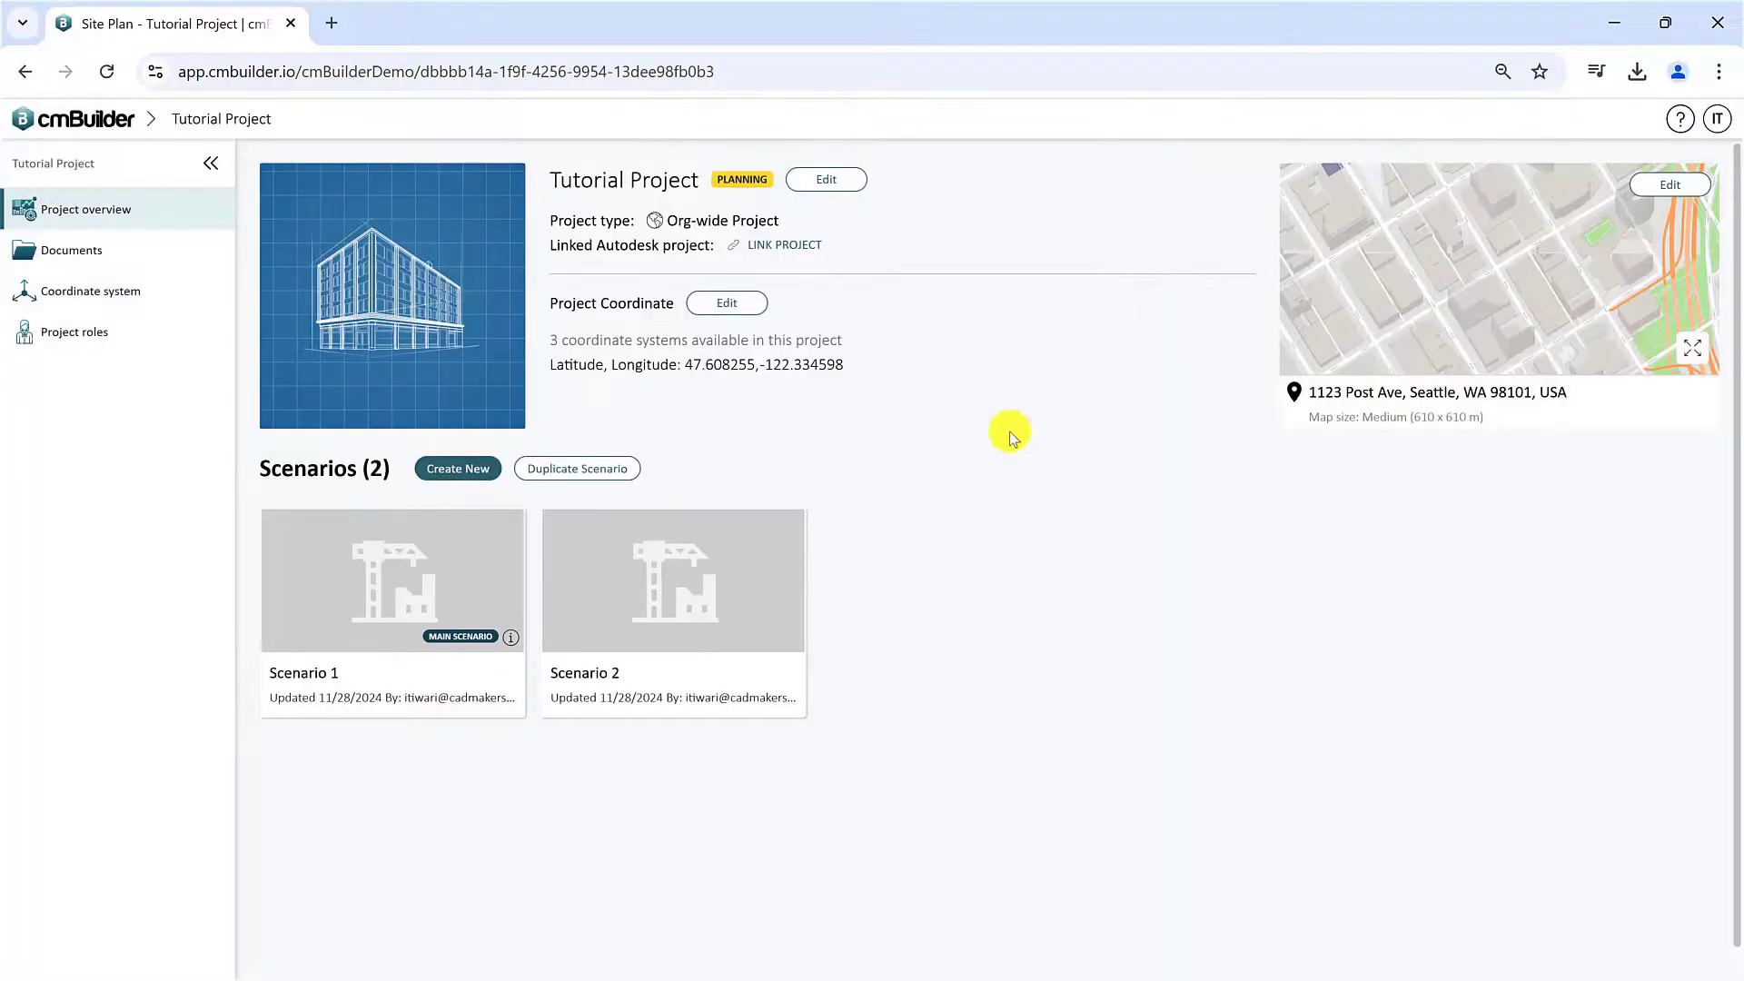
{"action": "left_click", "coordinate": [788, 527]}
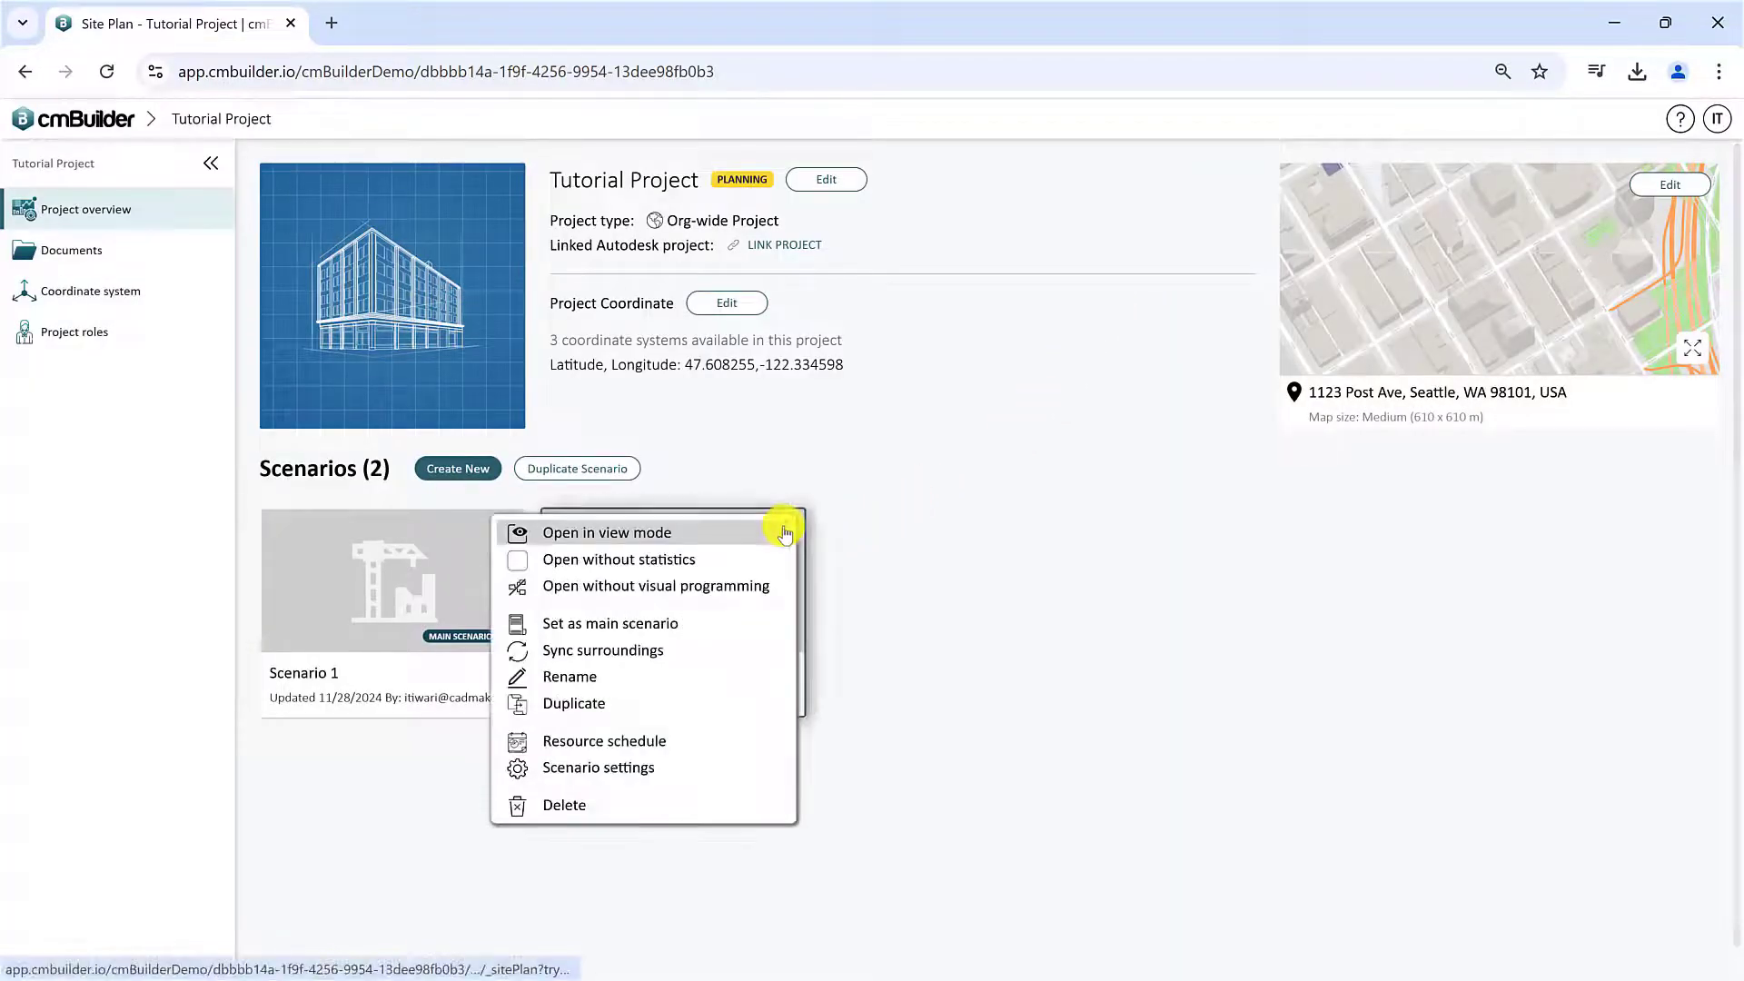
{"action": "left_click", "coordinate": [696, 701]}
{"action": "left_click_drag", "start_coordinate": [957, 425], "coordinate": [866, 424]}
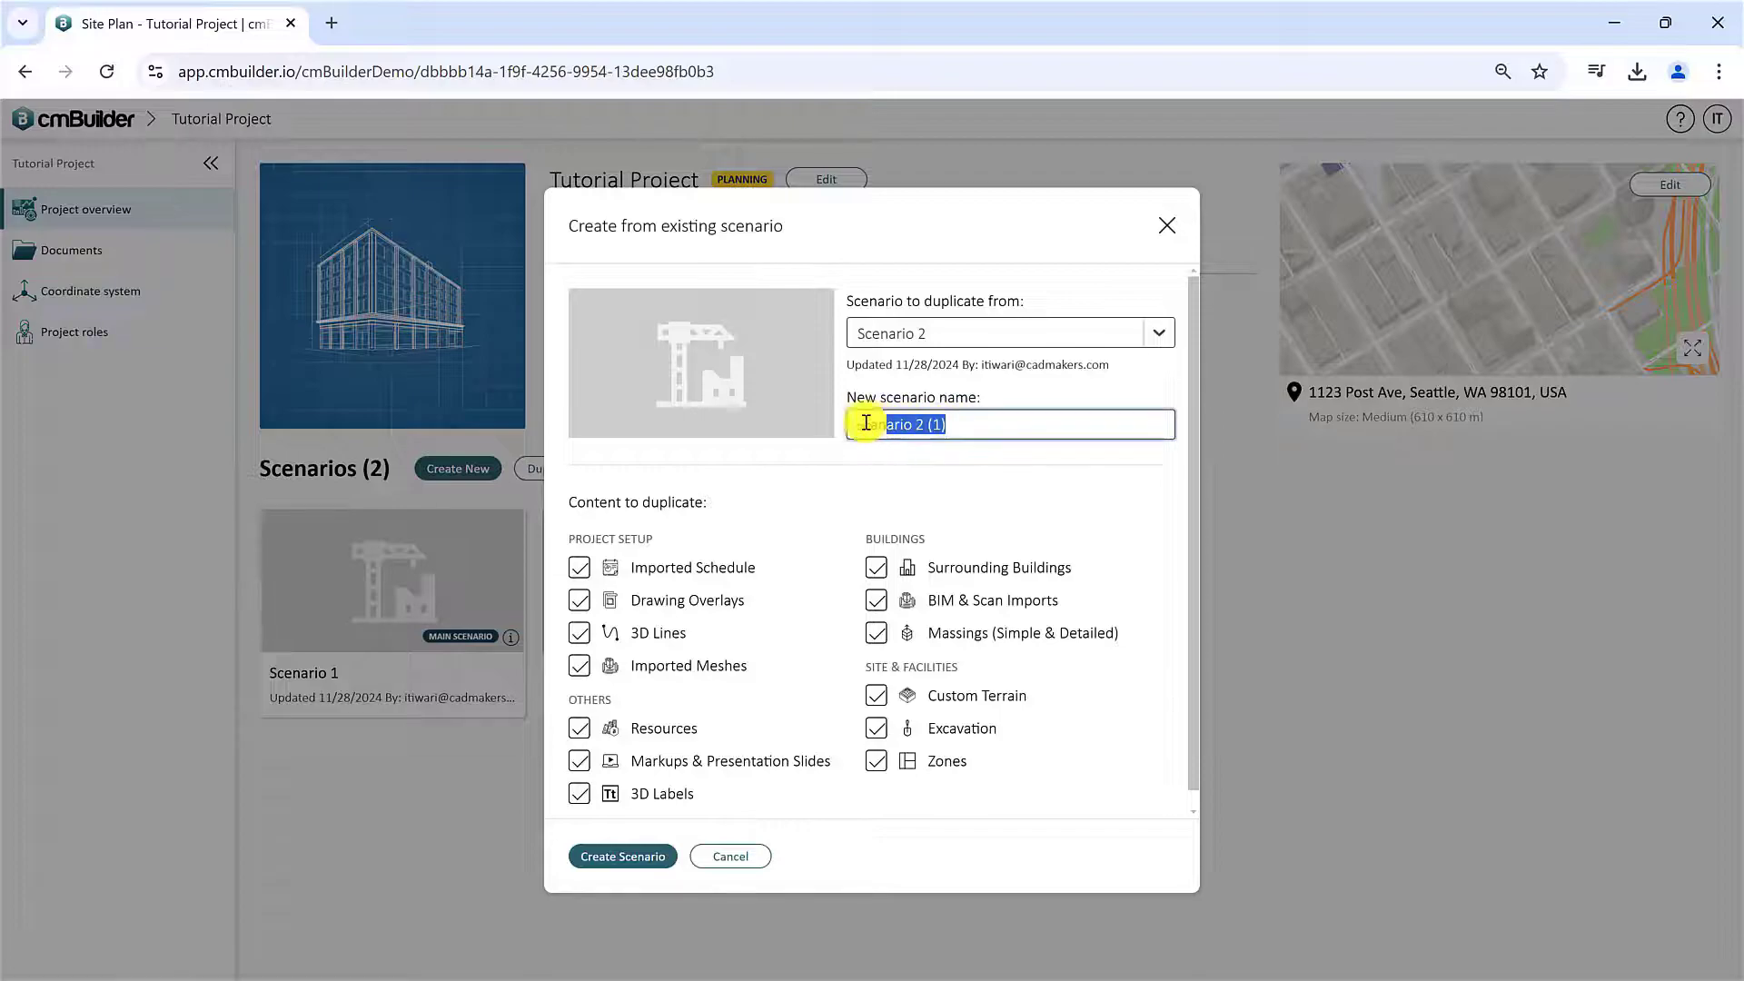
{"action": "left_click", "coordinate": [1032, 329]}
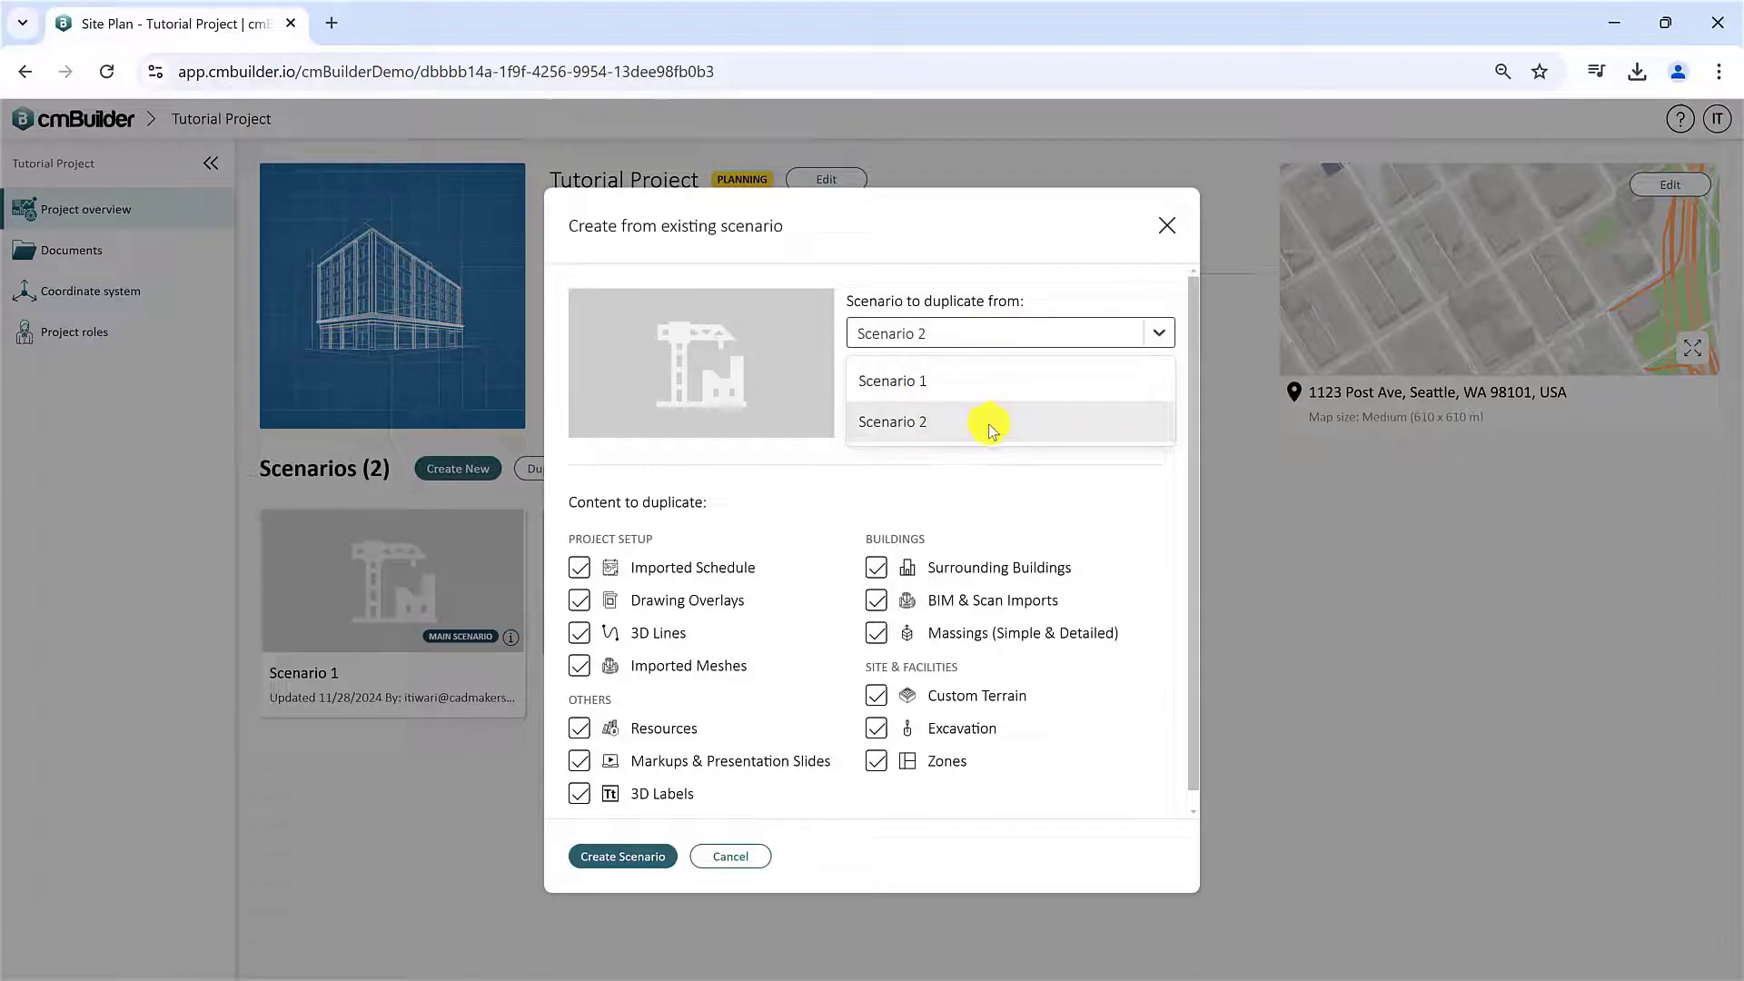
{"action": "left_click", "coordinate": [946, 426]}
{"action": "left_click_drag", "start_coordinate": [946, 426], "coordinate": [871, 425]}
{"action": "key", "text": "BackSpace"}
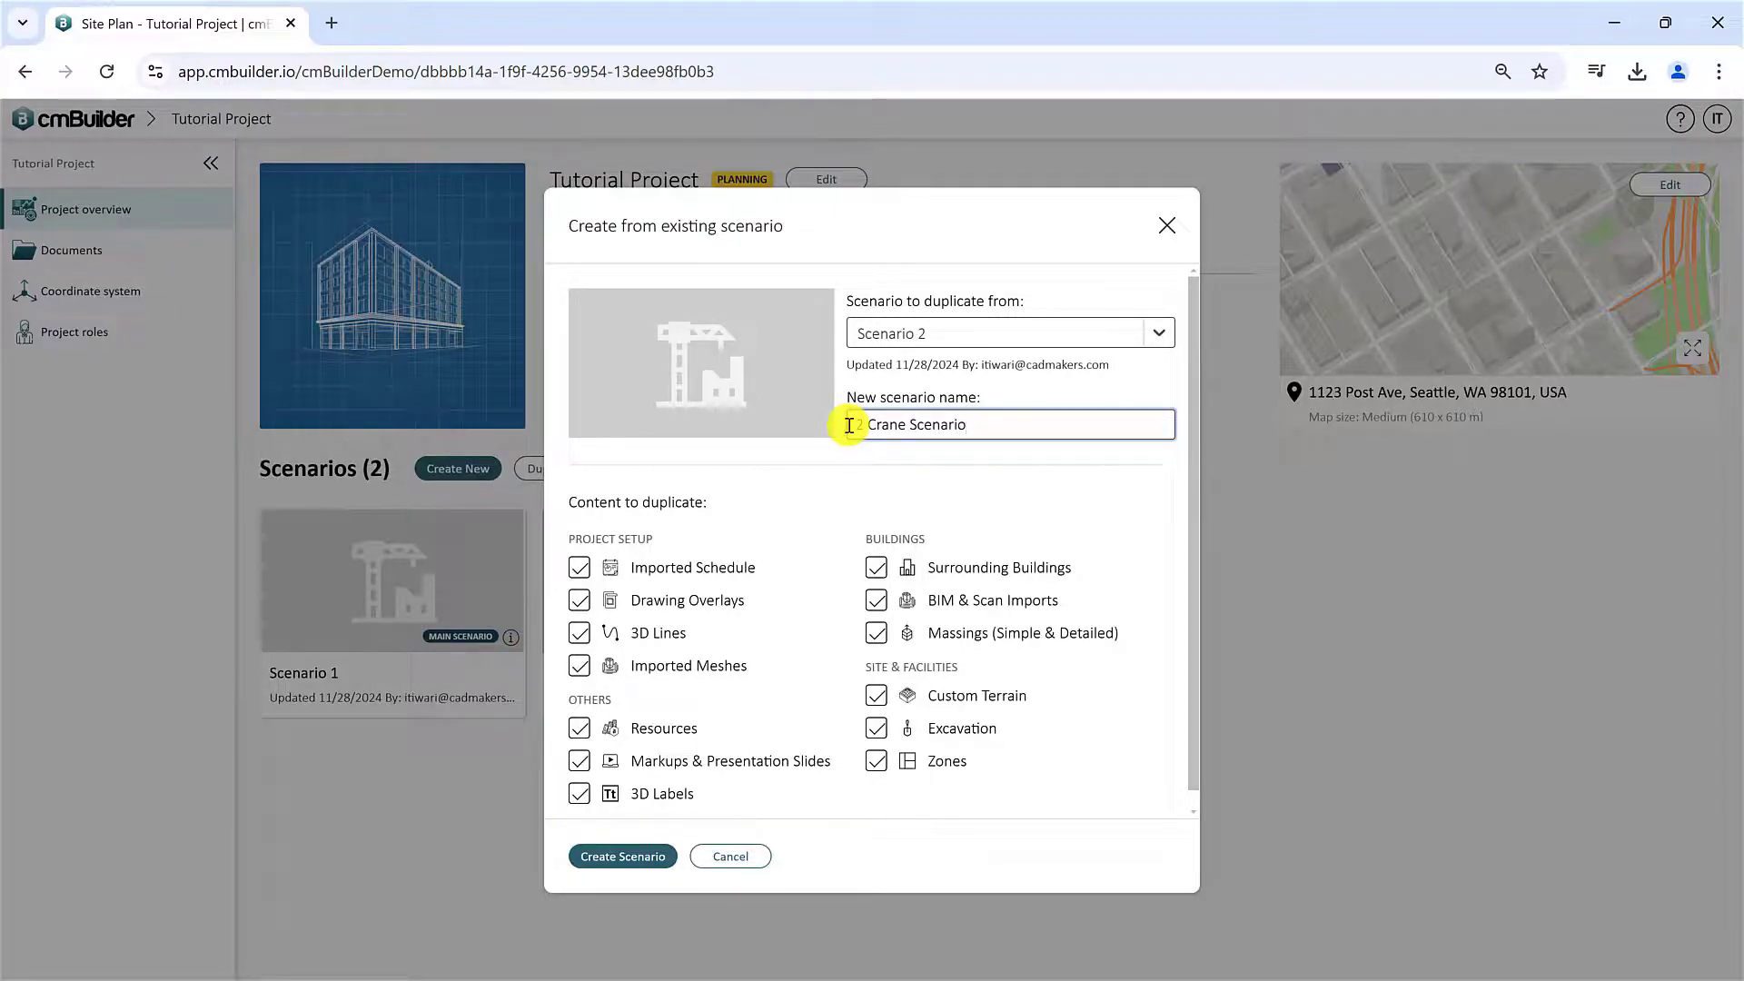
{"action": "left_click", "coordinate": [876, 730]}
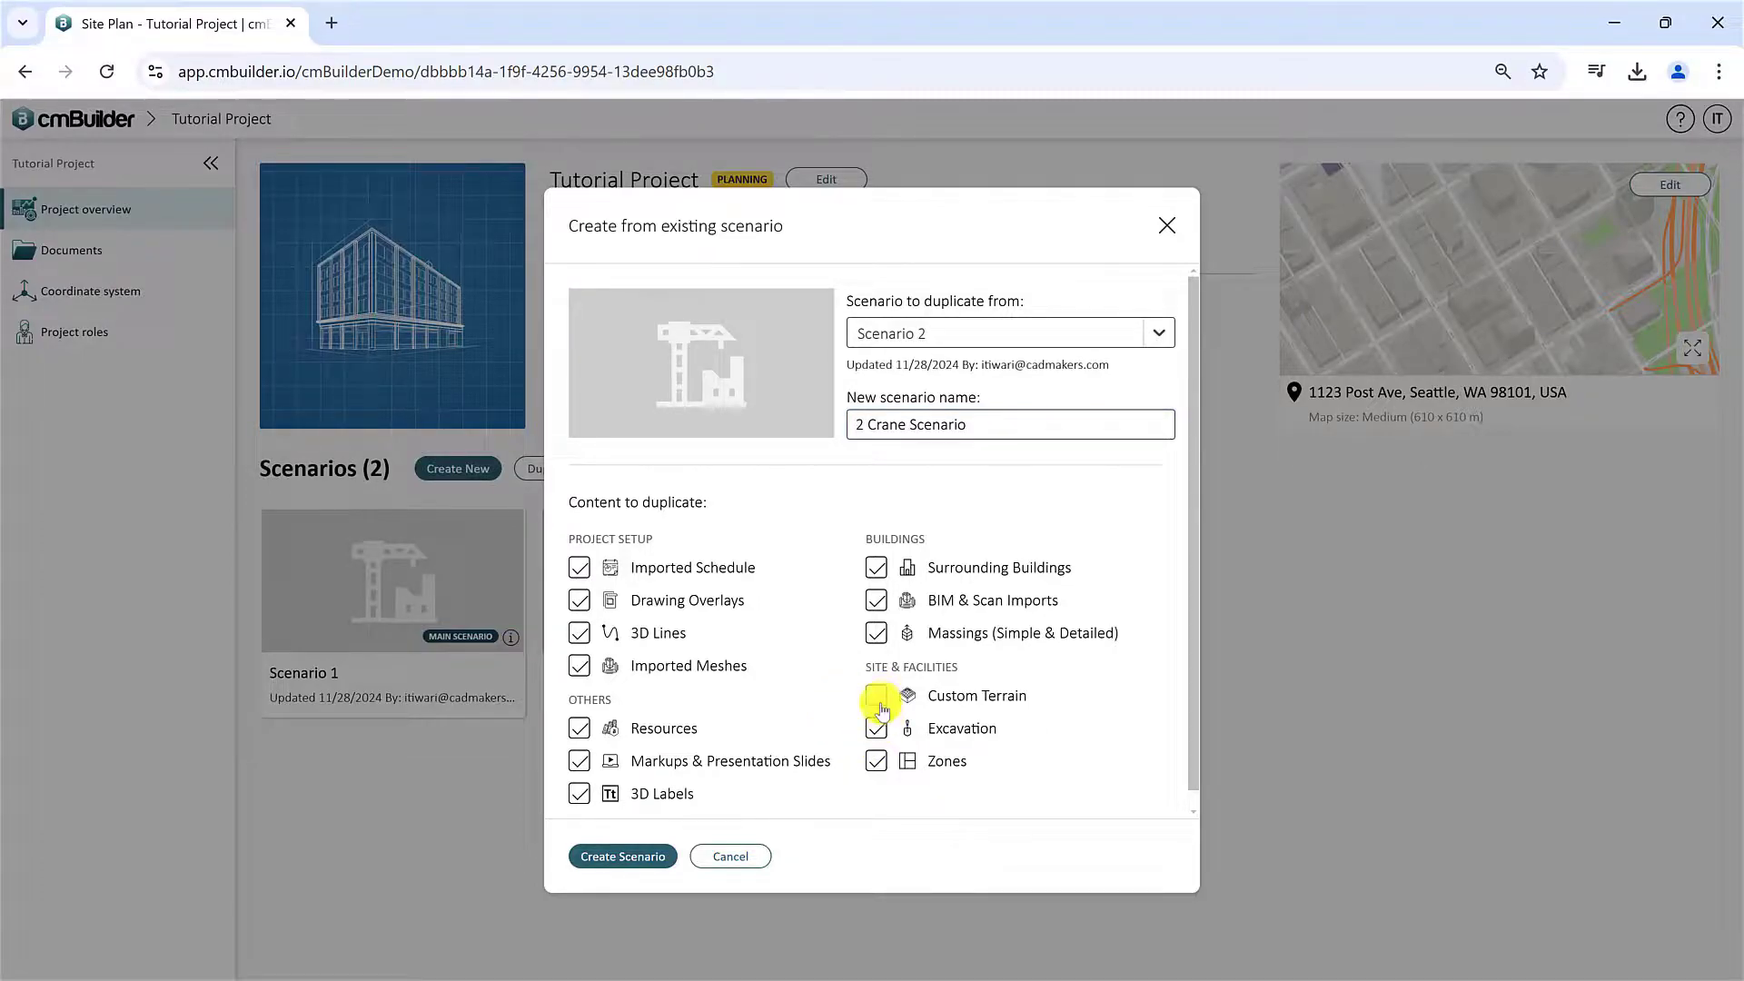
{"action": "left_click", "coordinate": [879, 705]}
{"action": "left_click", "coordinate": [759, 856]}
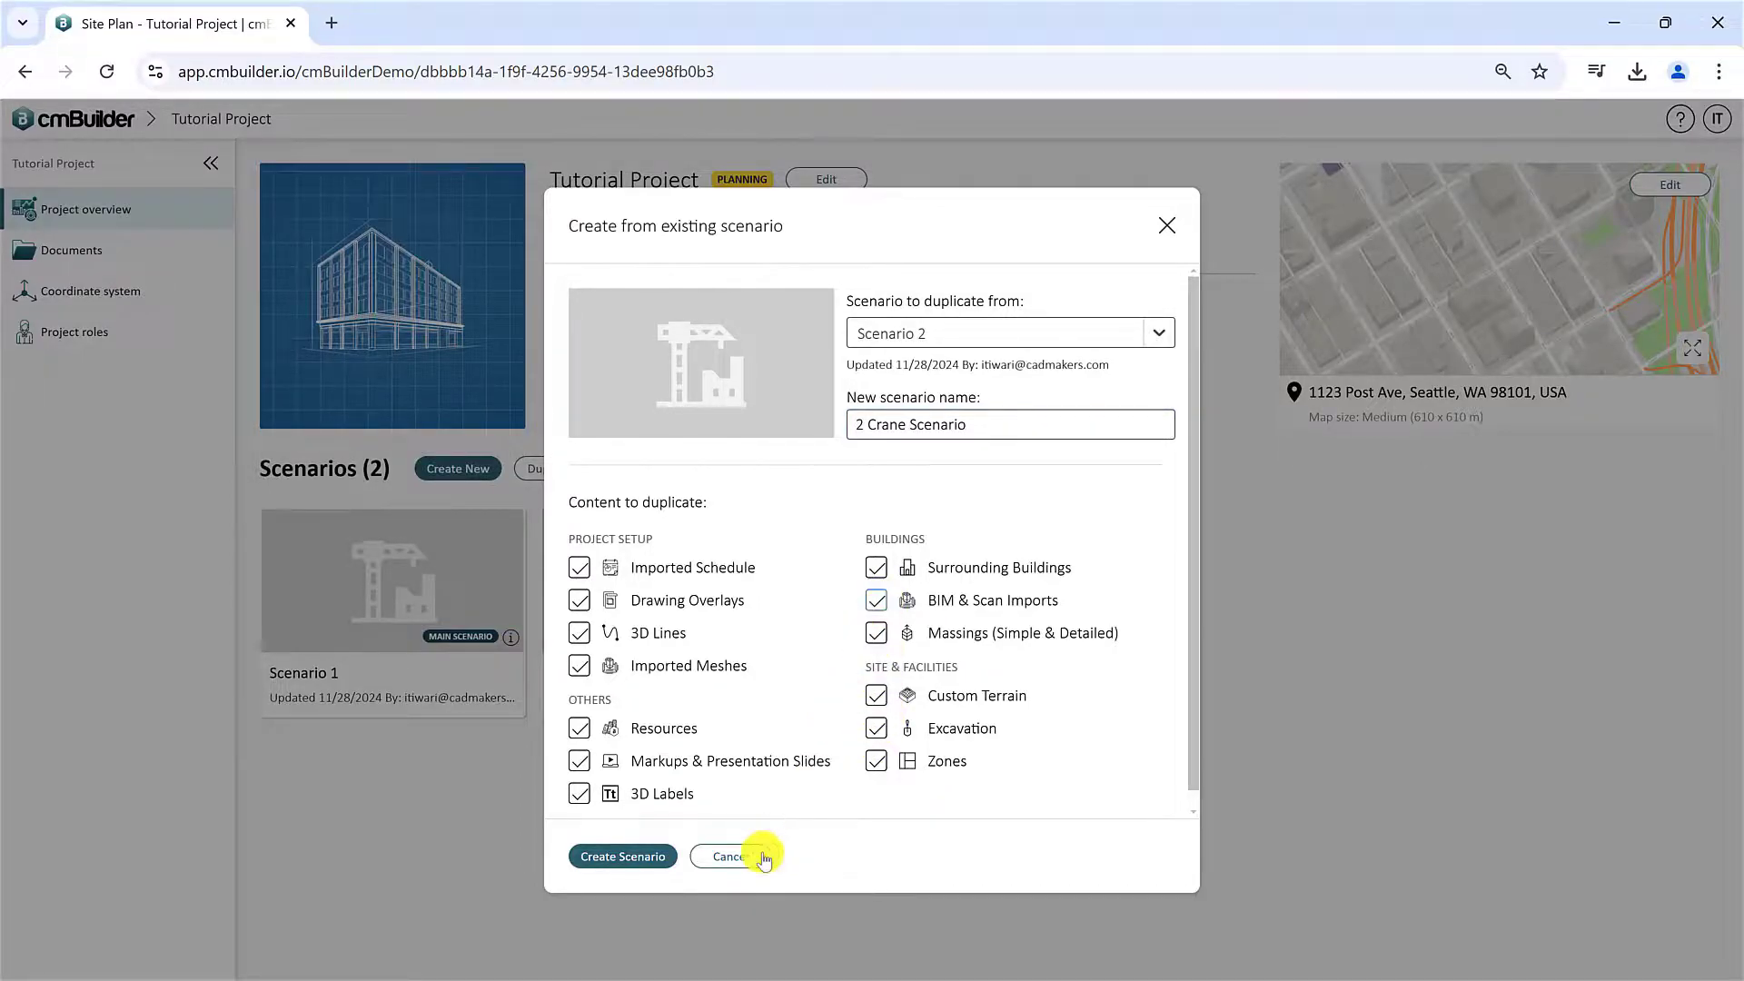